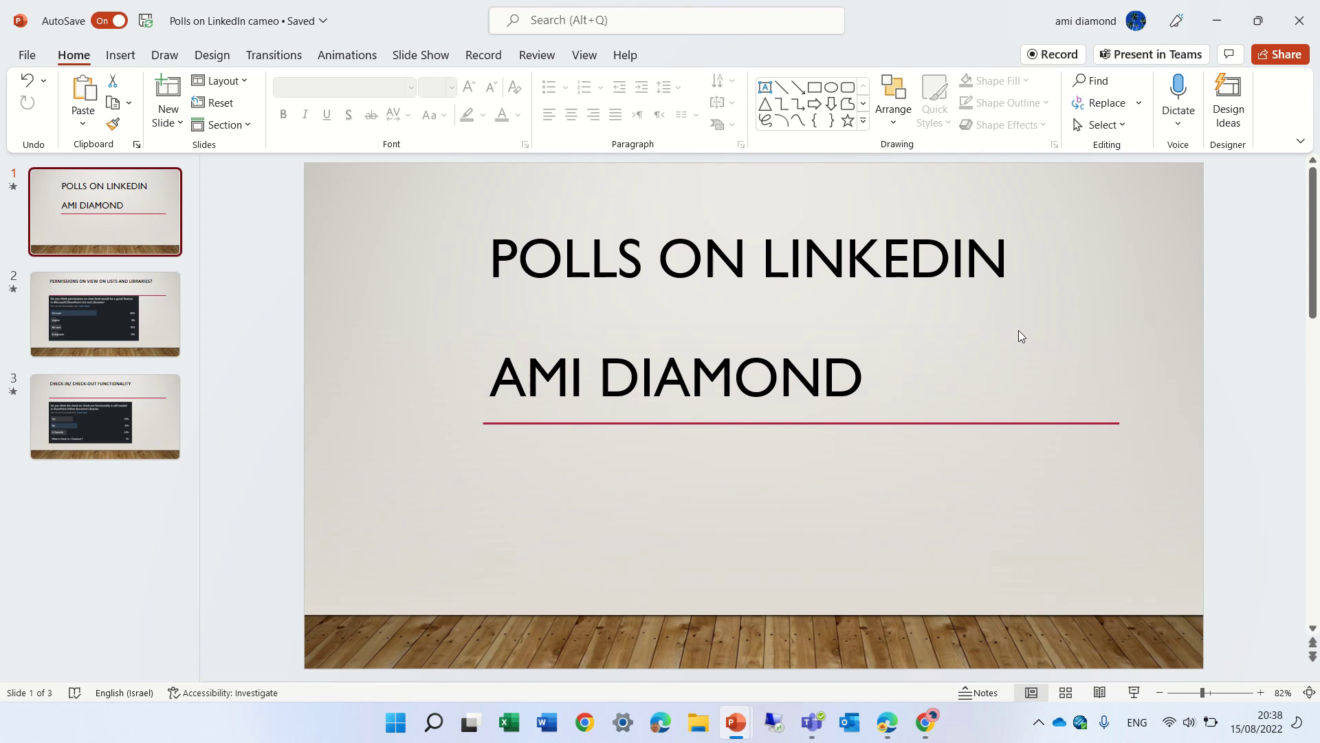
# Review the account and Office update options, then return to editing the slides
pyautogui.click(26, 56)
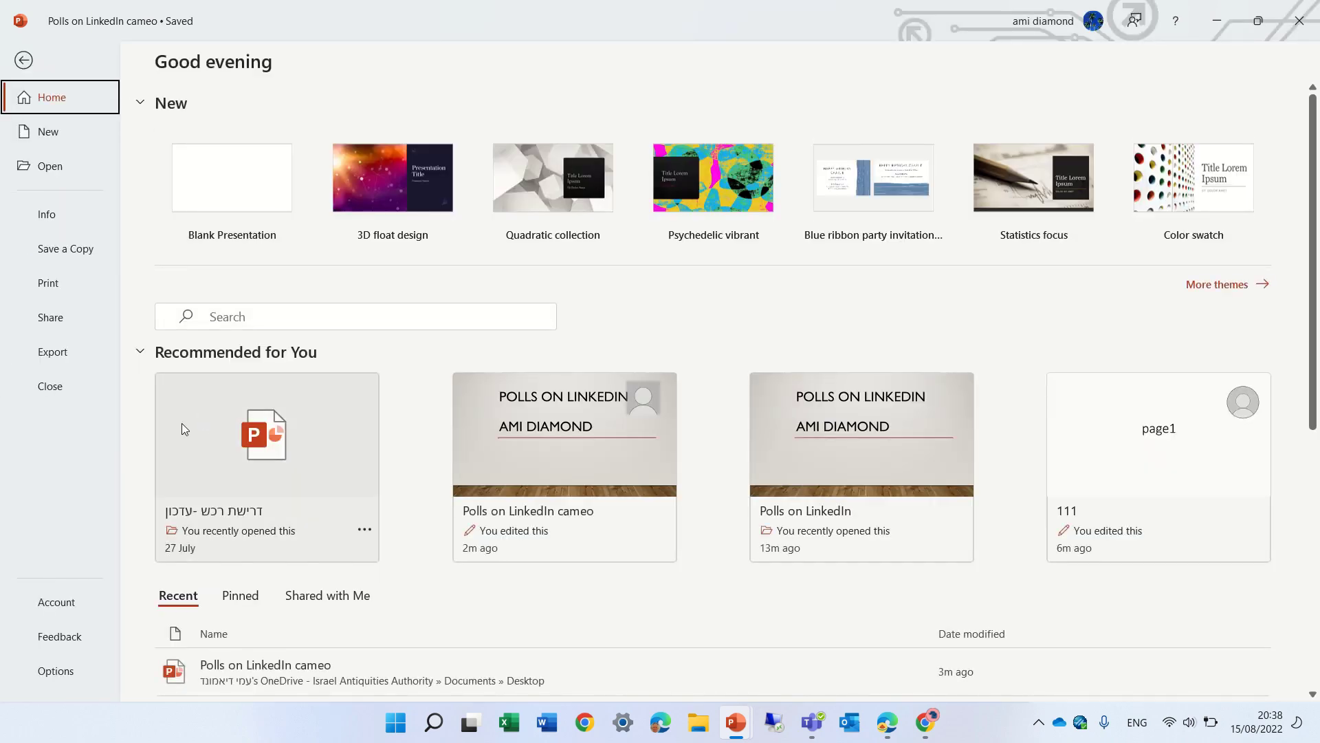
pyautogui.click(78, 598)
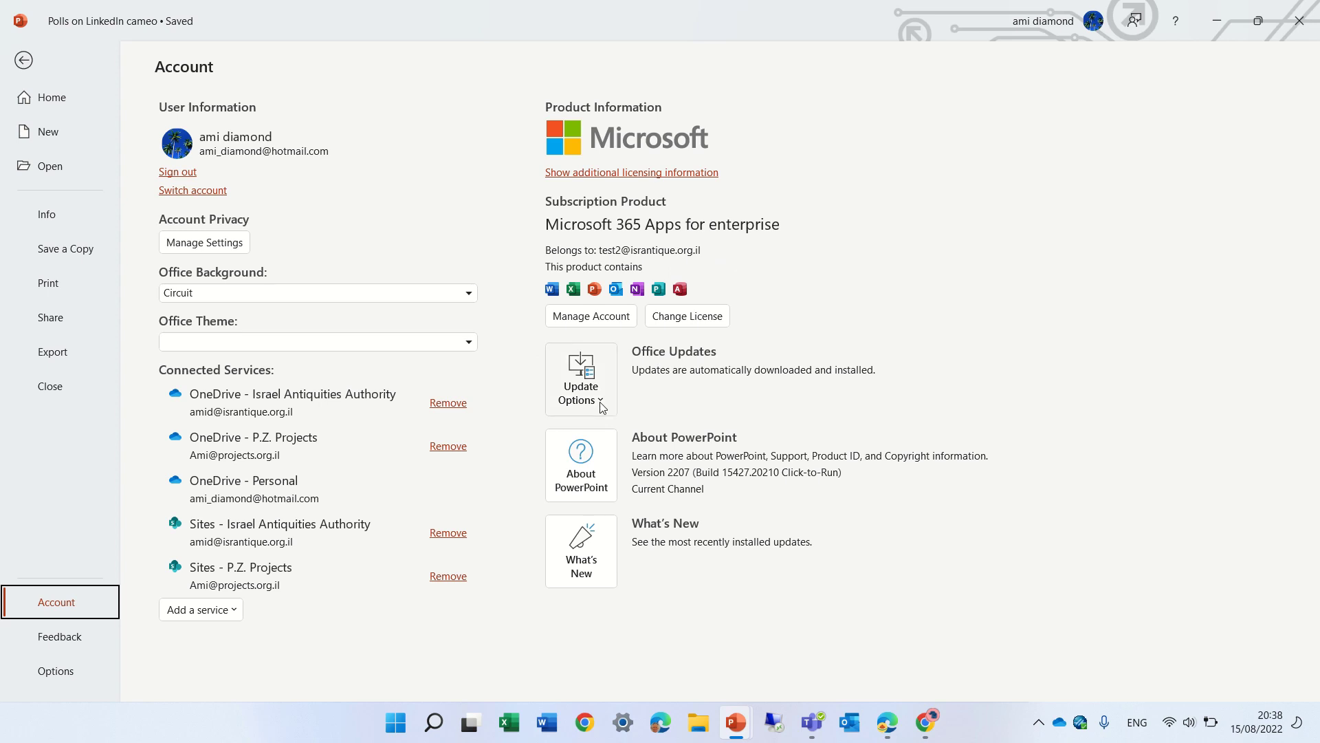
pyautogui.click(601, 406)
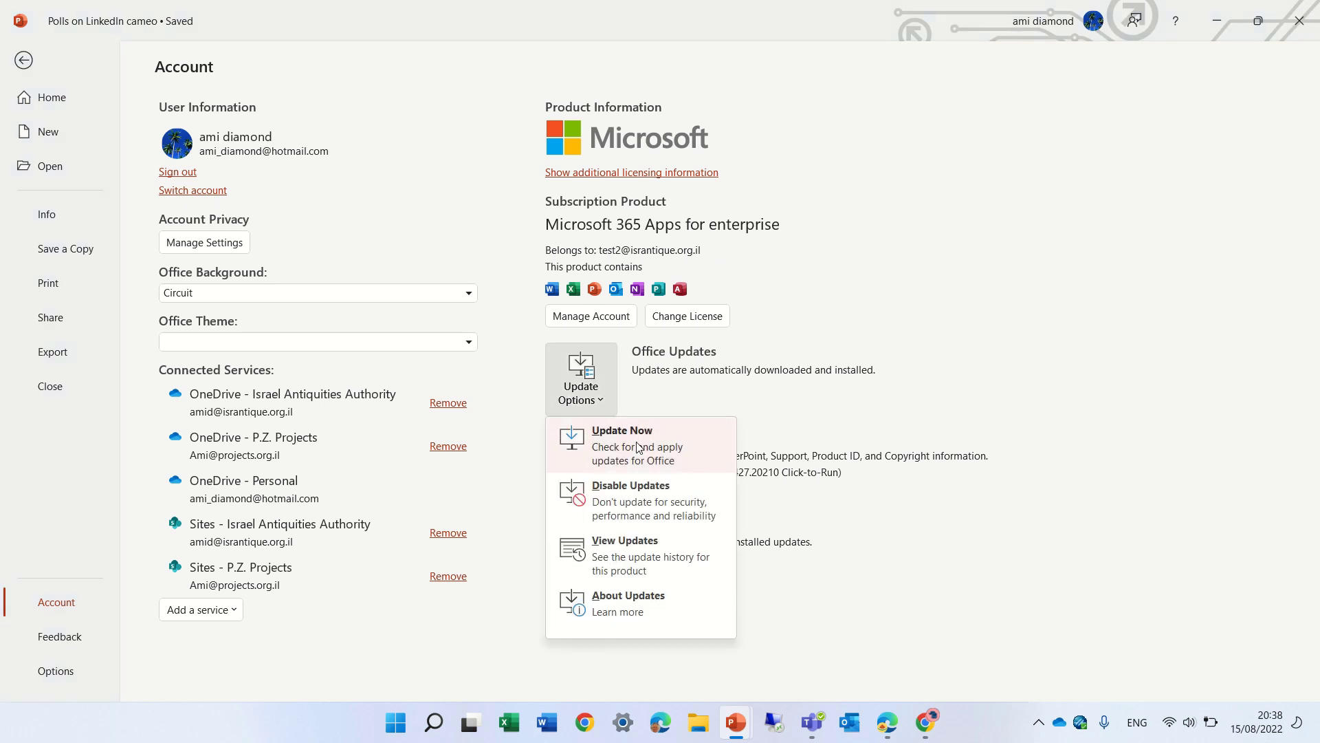
pyautogui.click(28, 63)
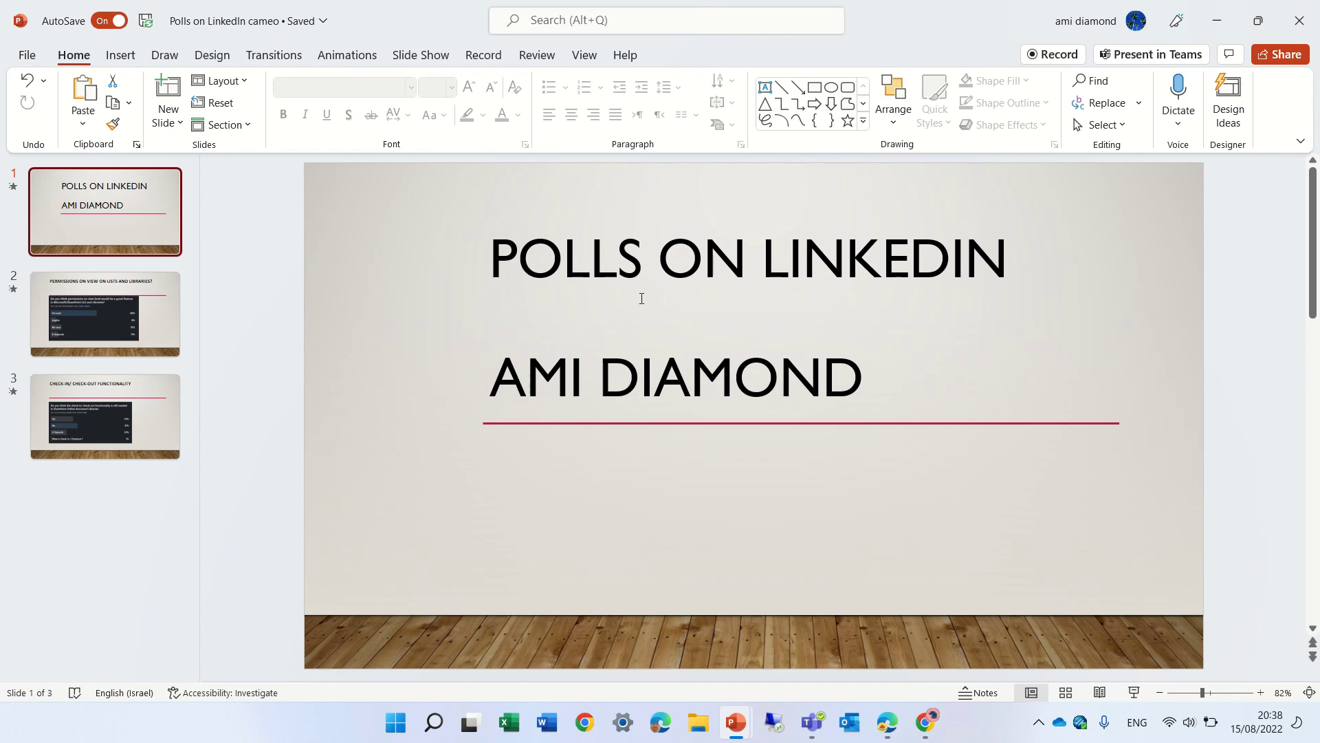
# Insert a Cameo camera feed on the title slide, raised just above the wooden floor
pyautogui.click(122, 56)
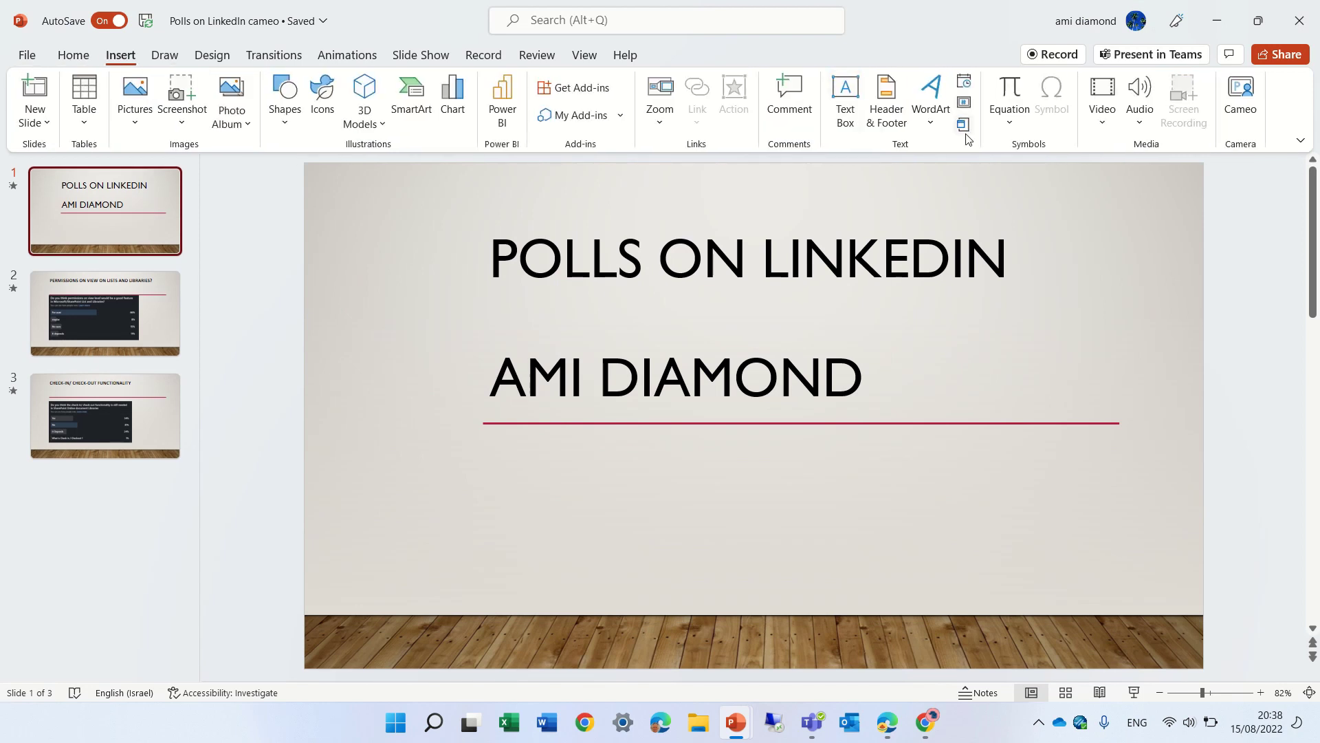
pyautogui.click(1238, 100)
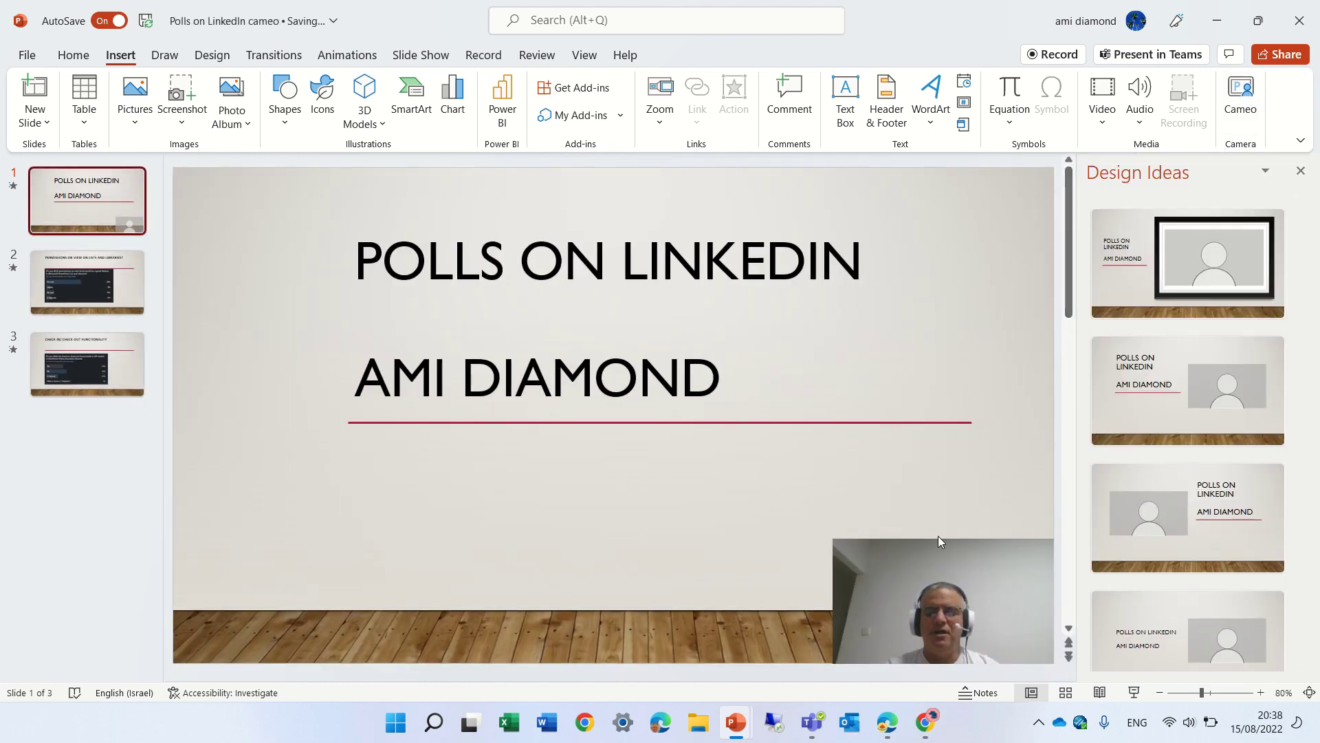
pyautogui.moveTo(938, 564); pyautogui.dragTo(938, 476)
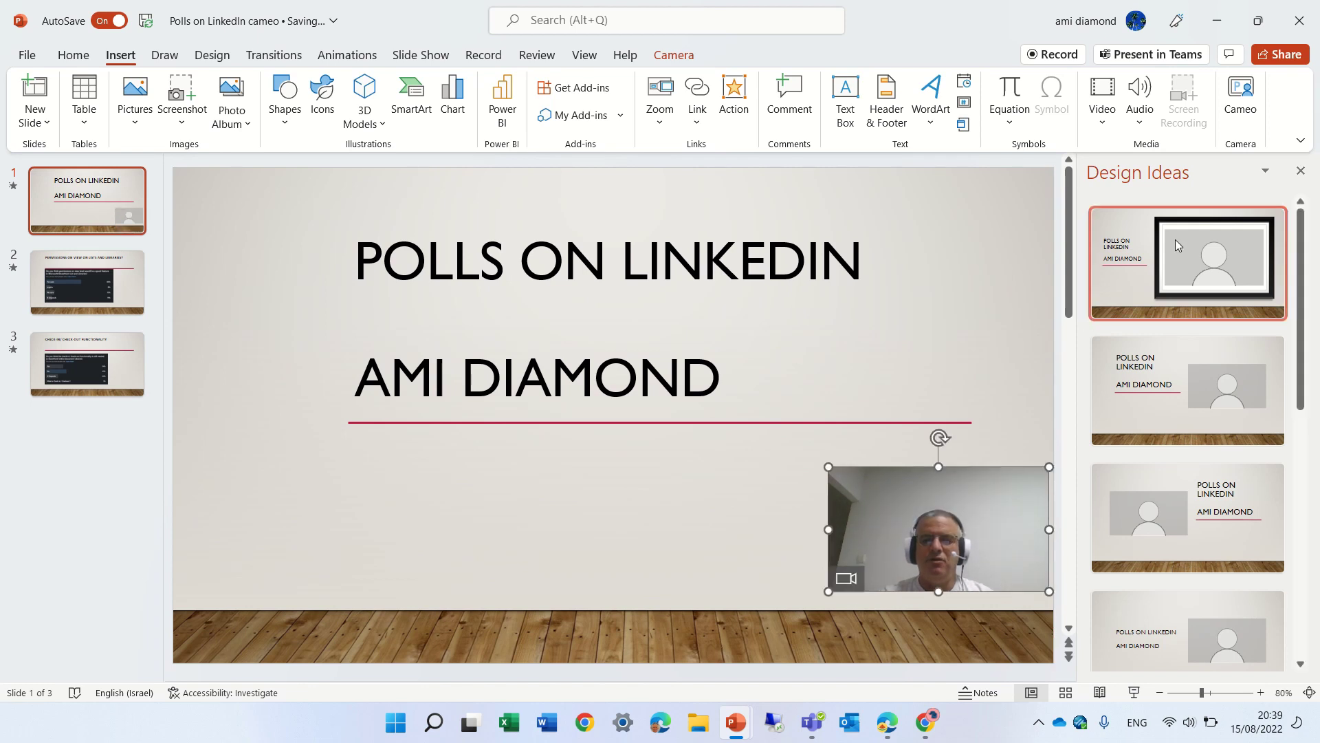
pyautogui.click(1300, 171)
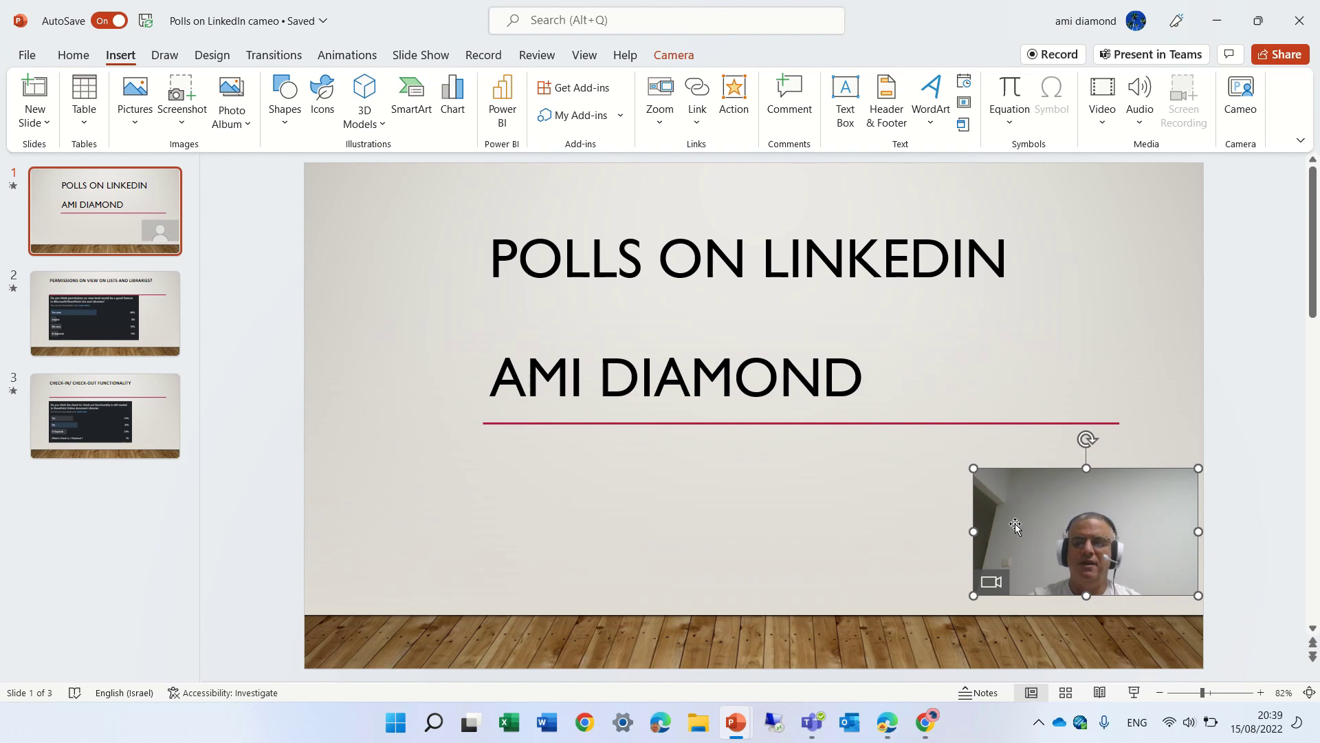
# Swap in a new HP HD Camera Cameo, enlarged to 7.06 × 12.52 cm over the title's left side
pyautogui.press('Delete')
pyautogui.click(1242, 89)
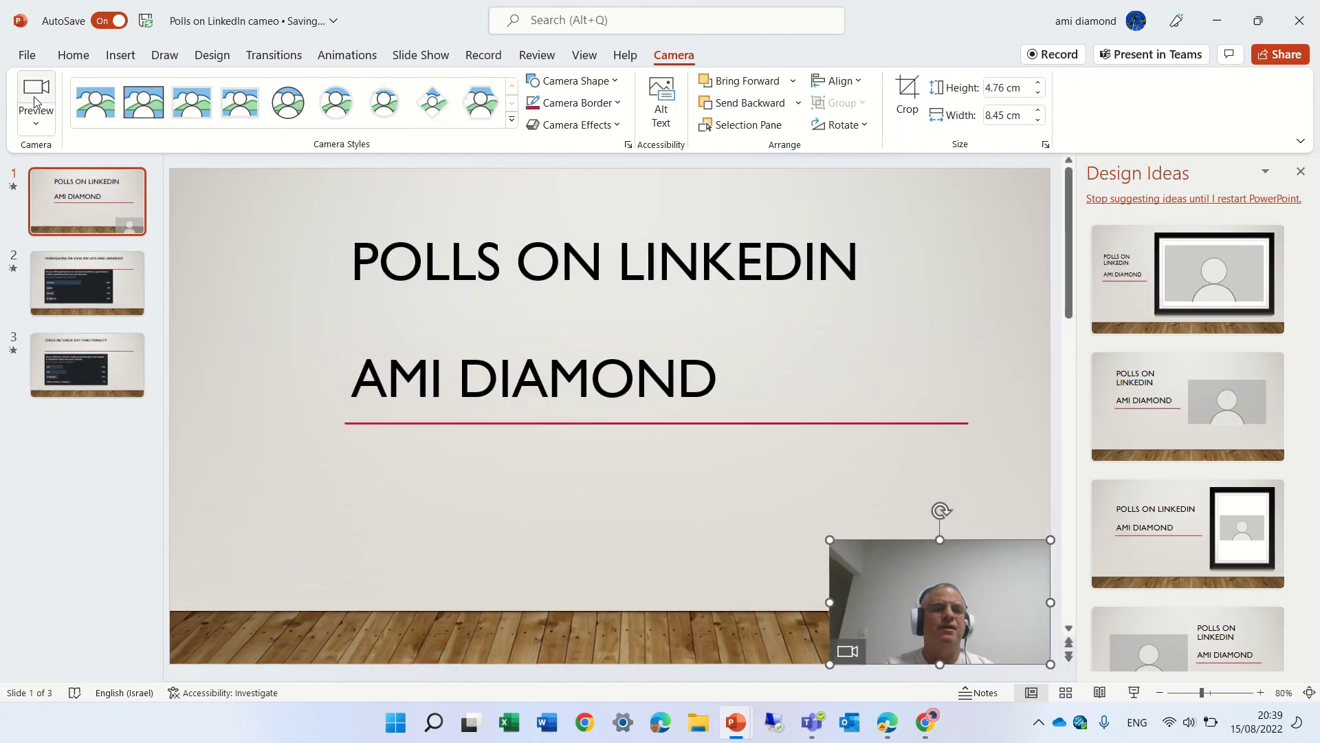
pyautogui.click(37, 124)
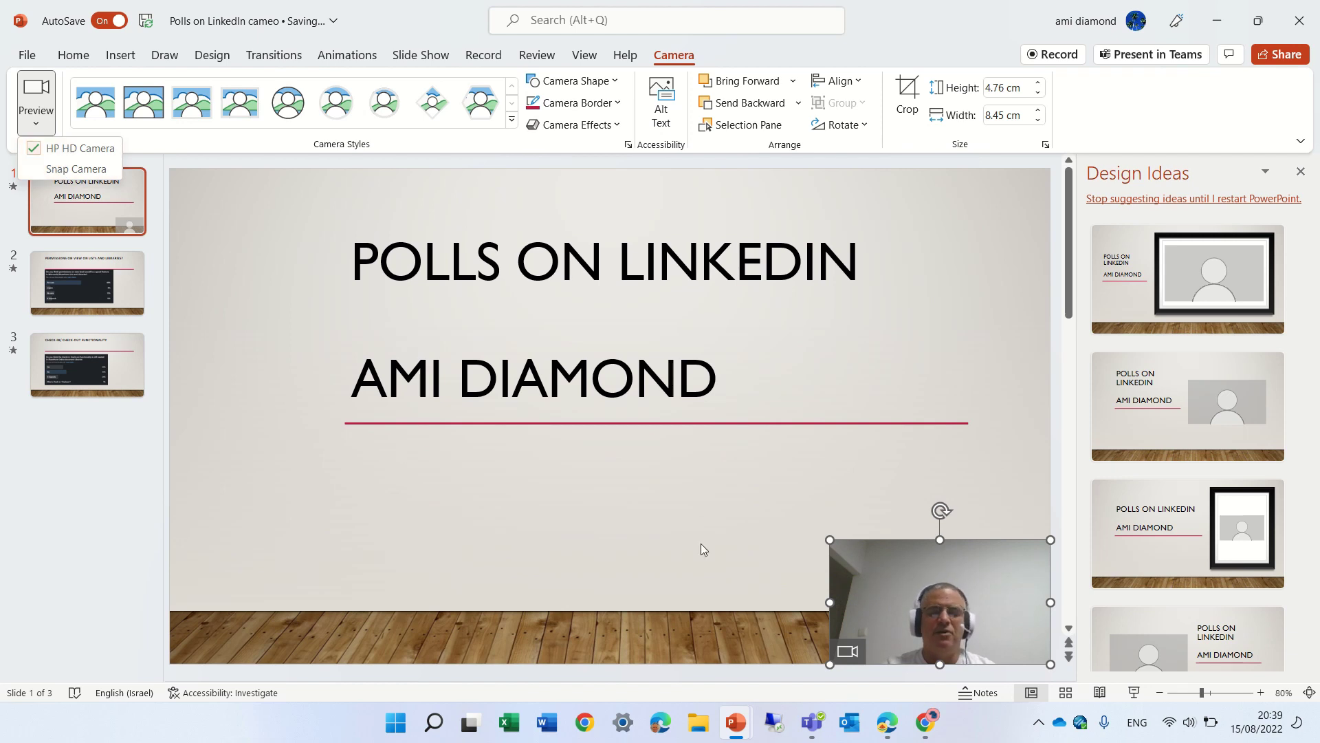
pyautogui.click(709, 524)
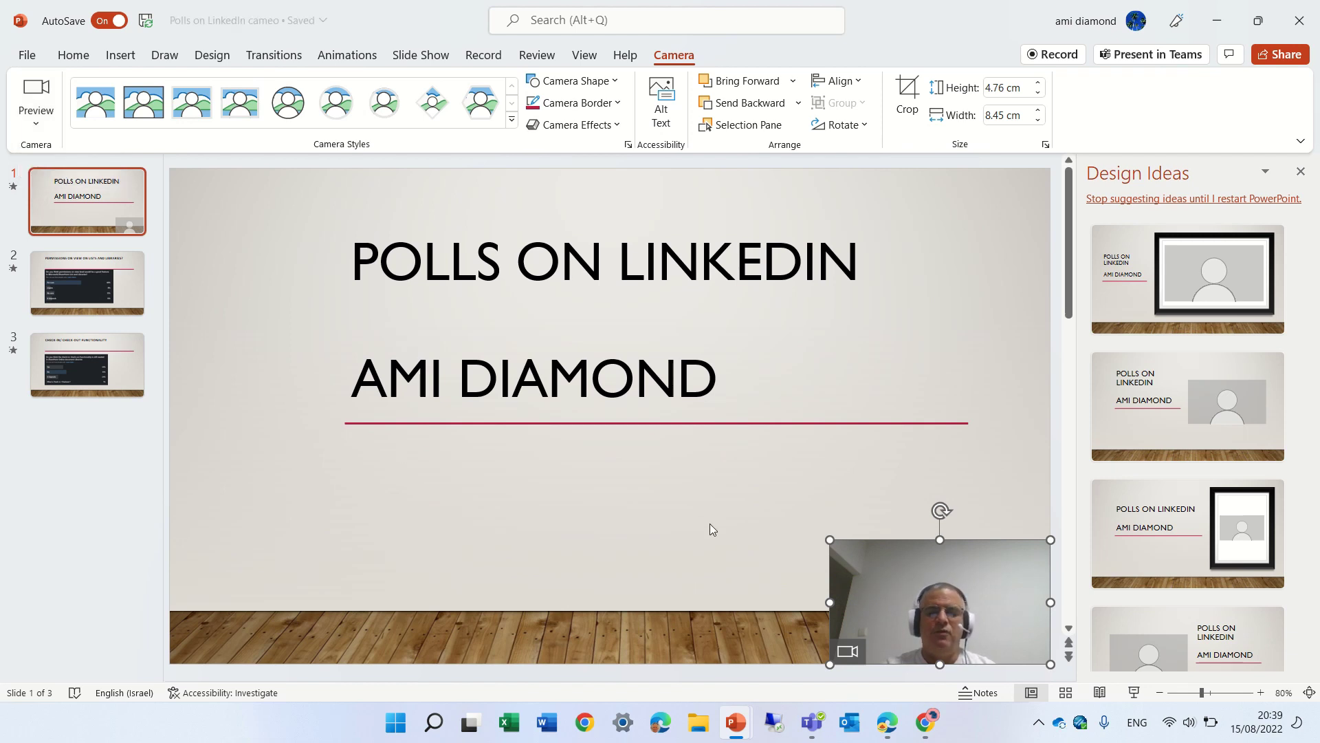
pyautogui.click(1300, 171)
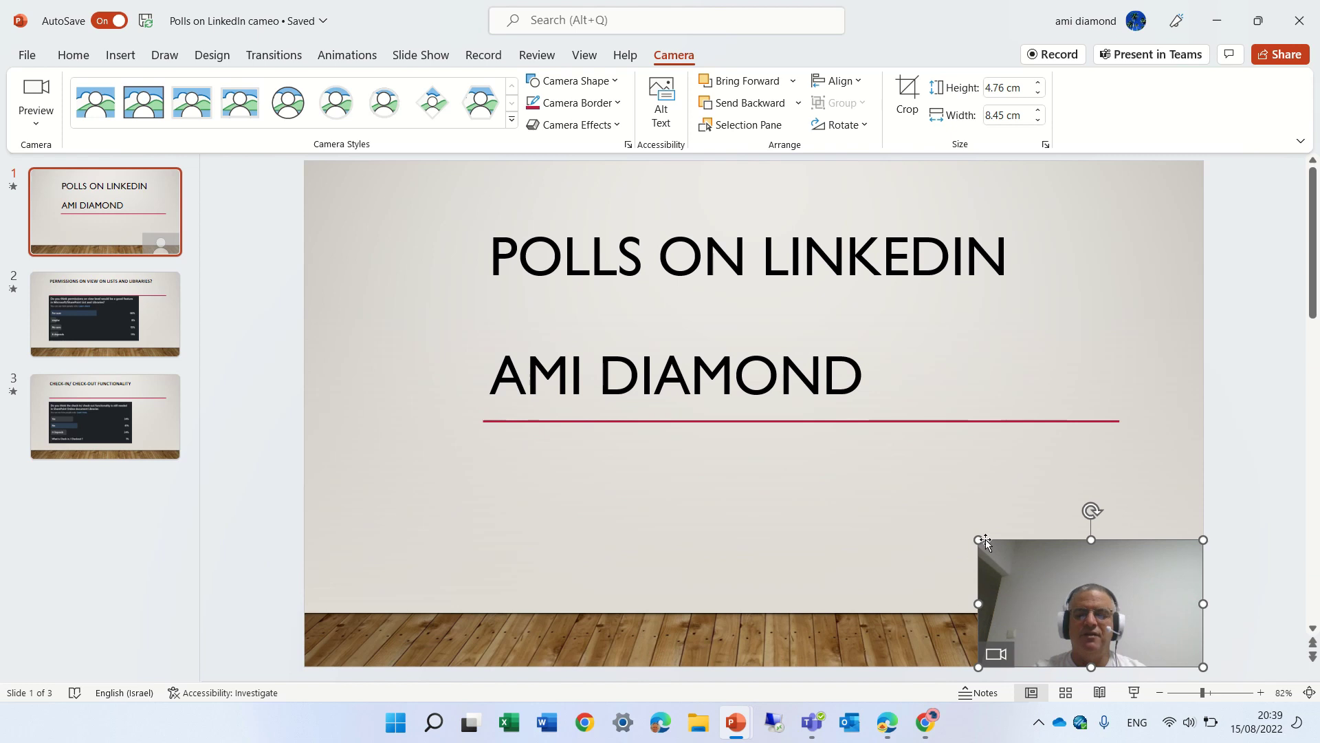
pyautogui.moveTo(978, 540); pyautogui.dragTo(451, 252)
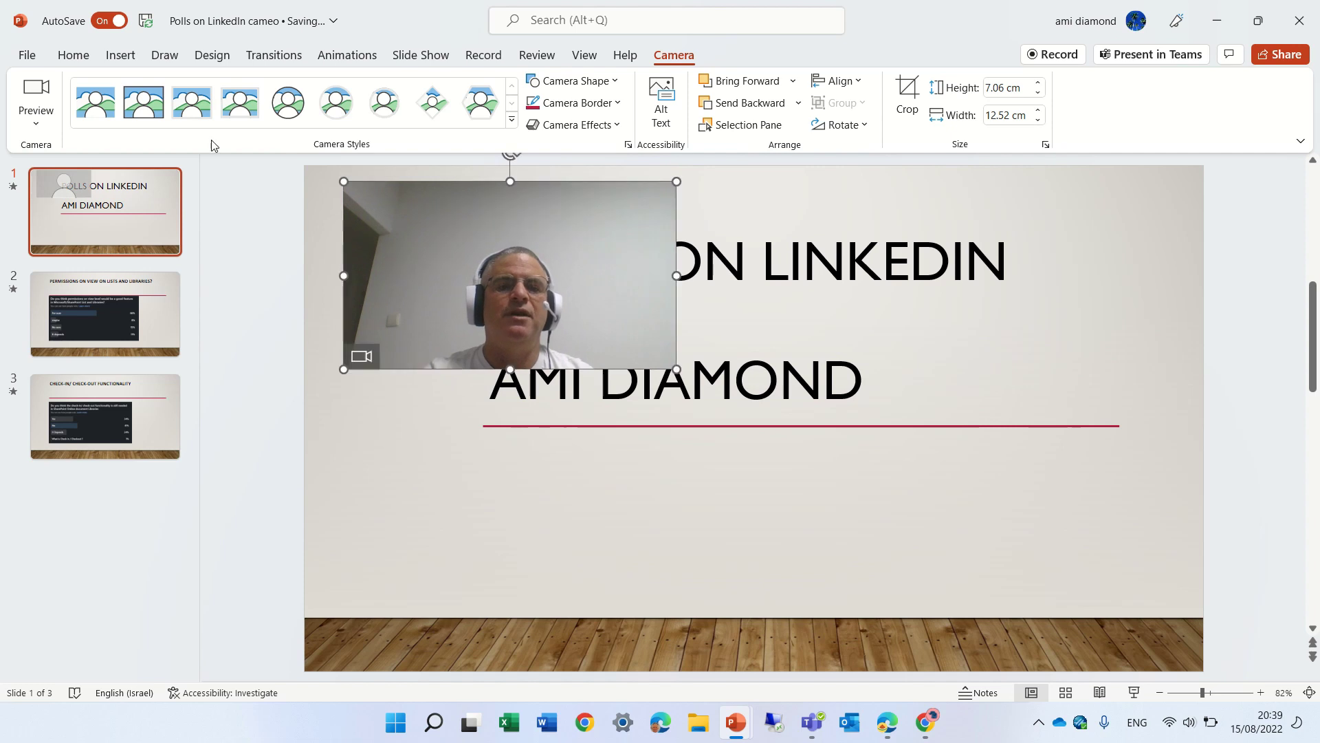
pyautogui.click(298, 121)
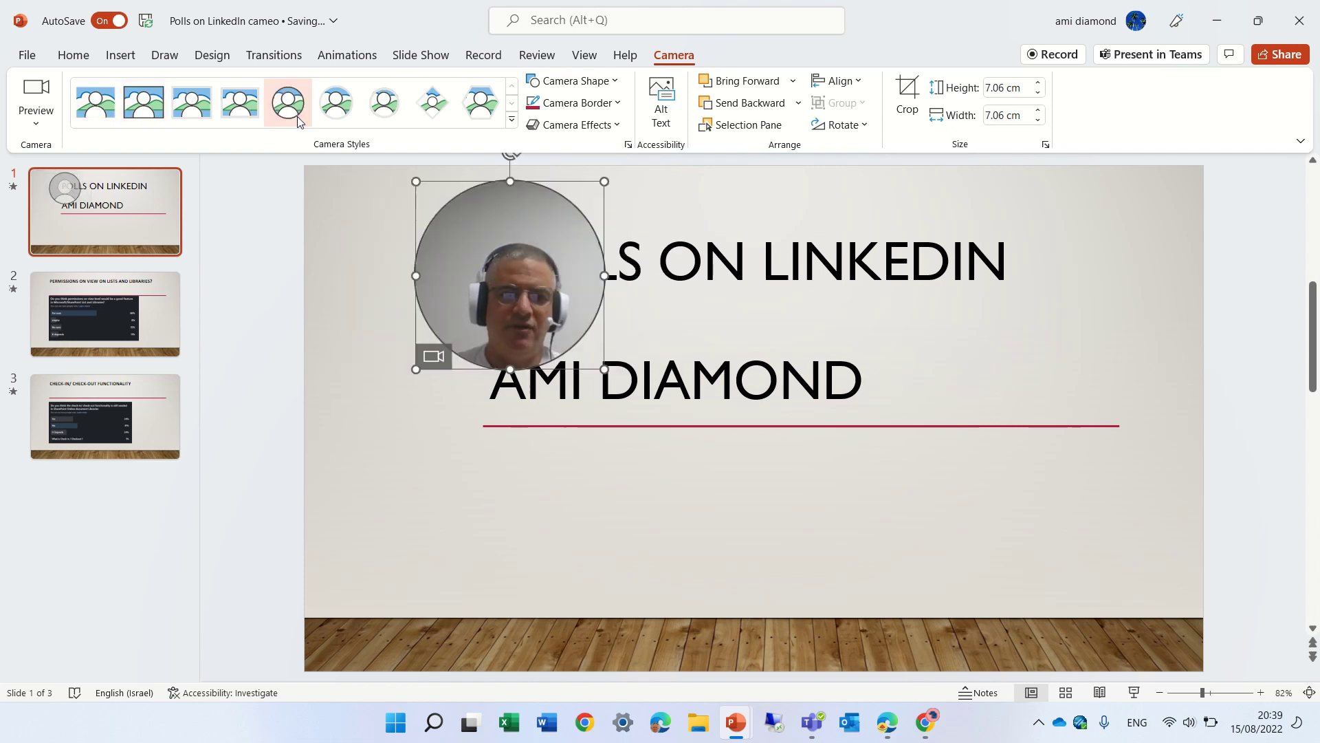
pyautogui.click(147, 105)
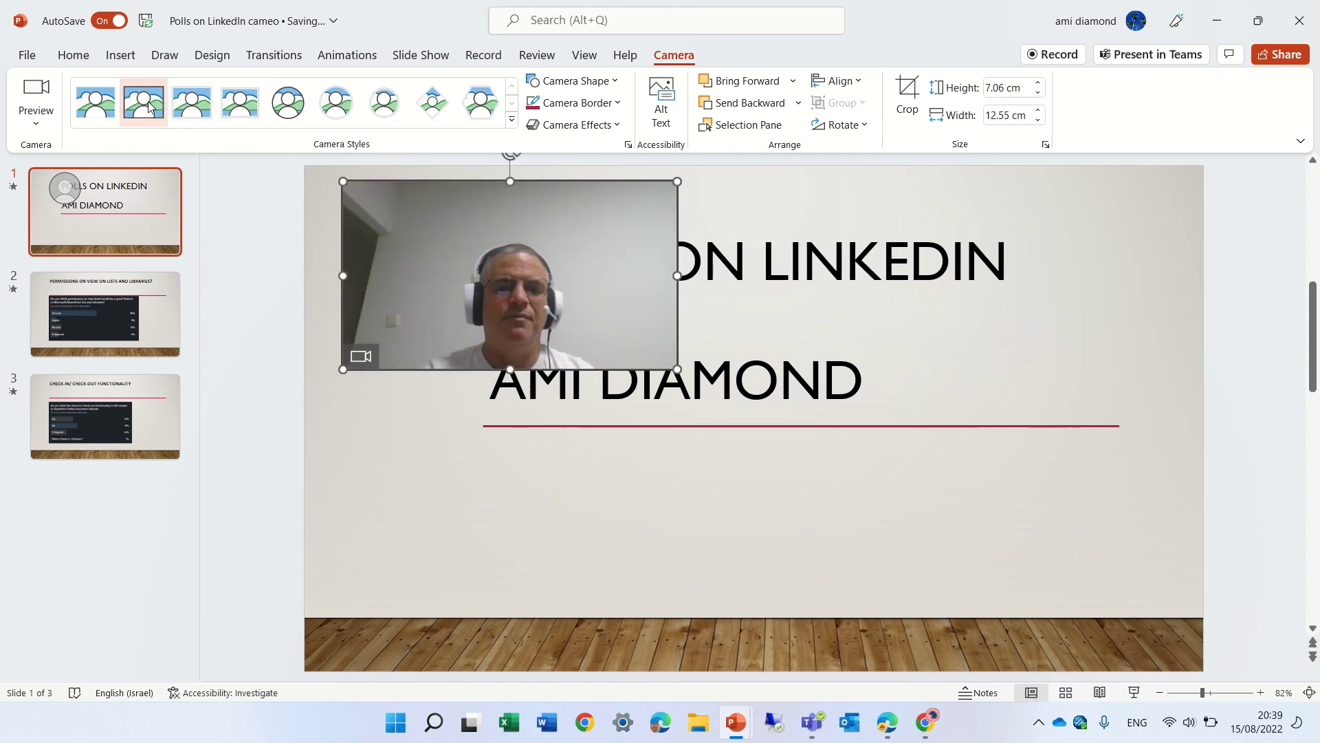
pyautogui.click(432, 105)
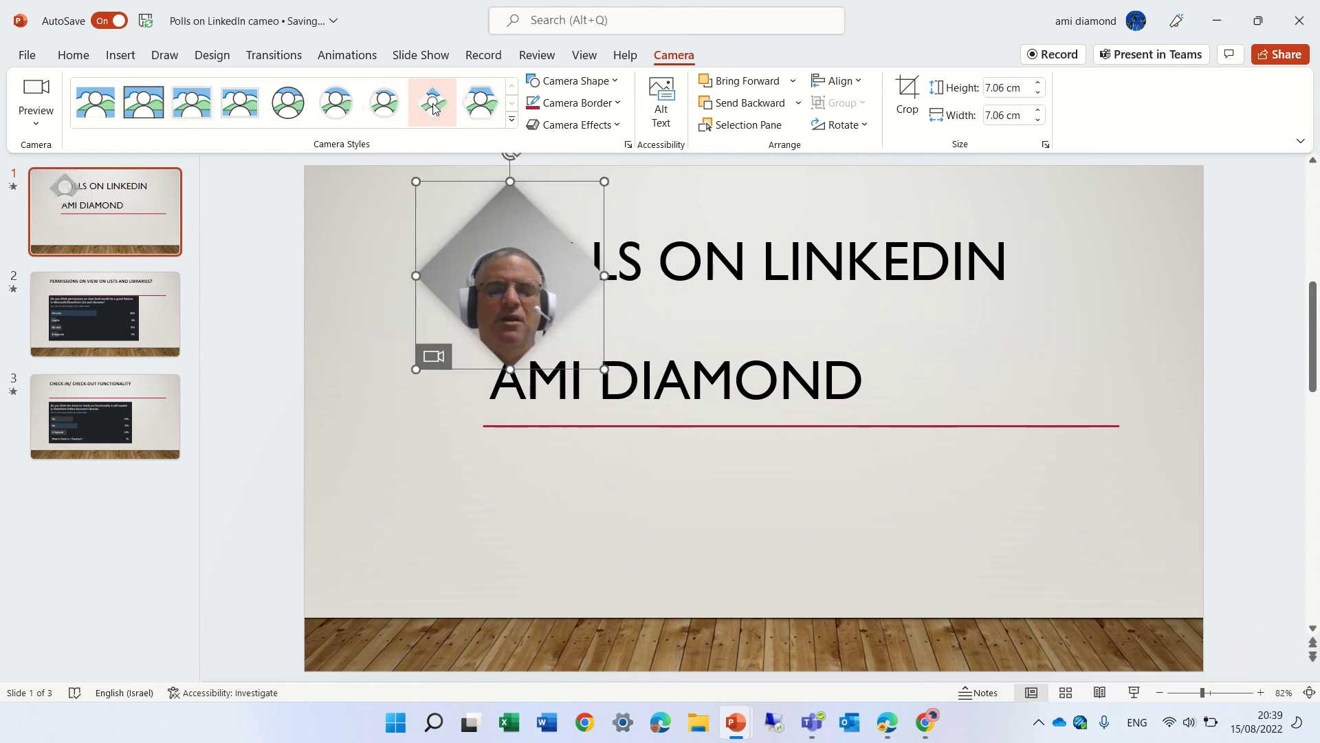
pyautogui.click(147, 105)
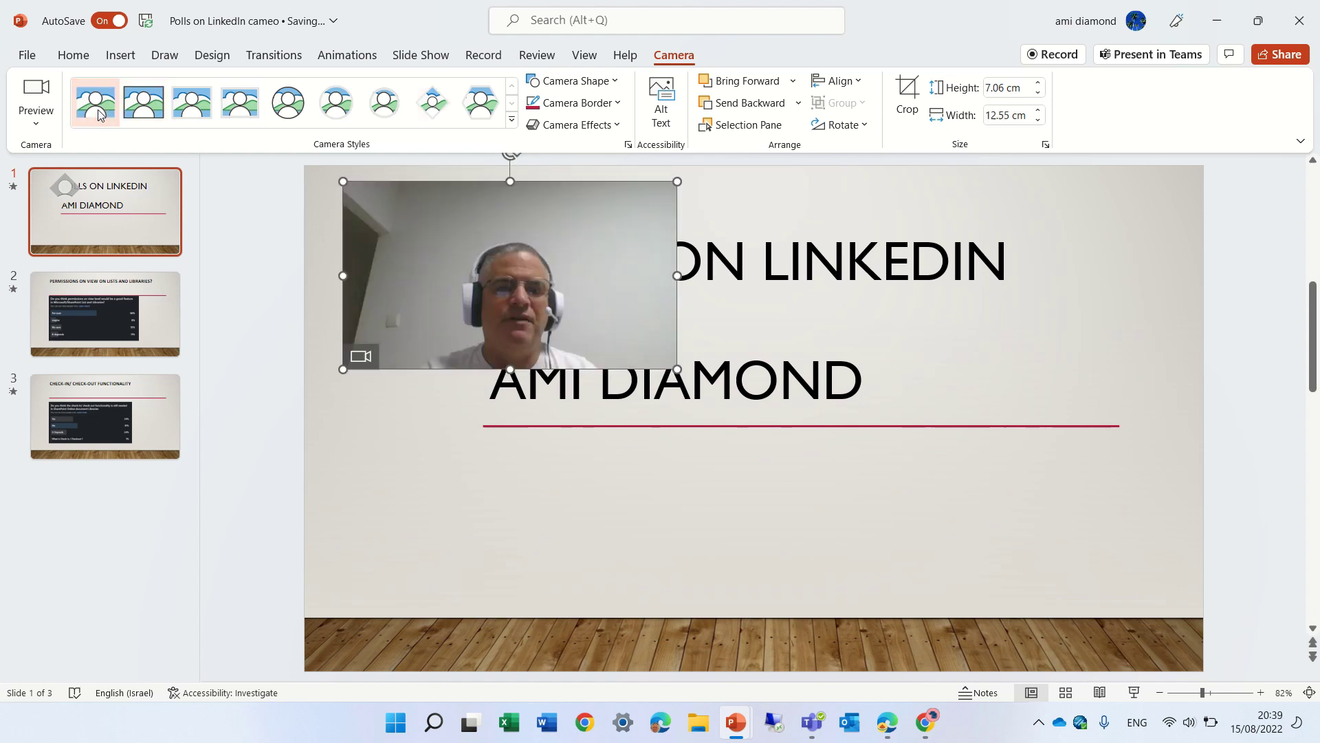
# Crop the camera feed to a Block Arc, then change it to a Hexagon shape
pyautogui.click(616, 82)
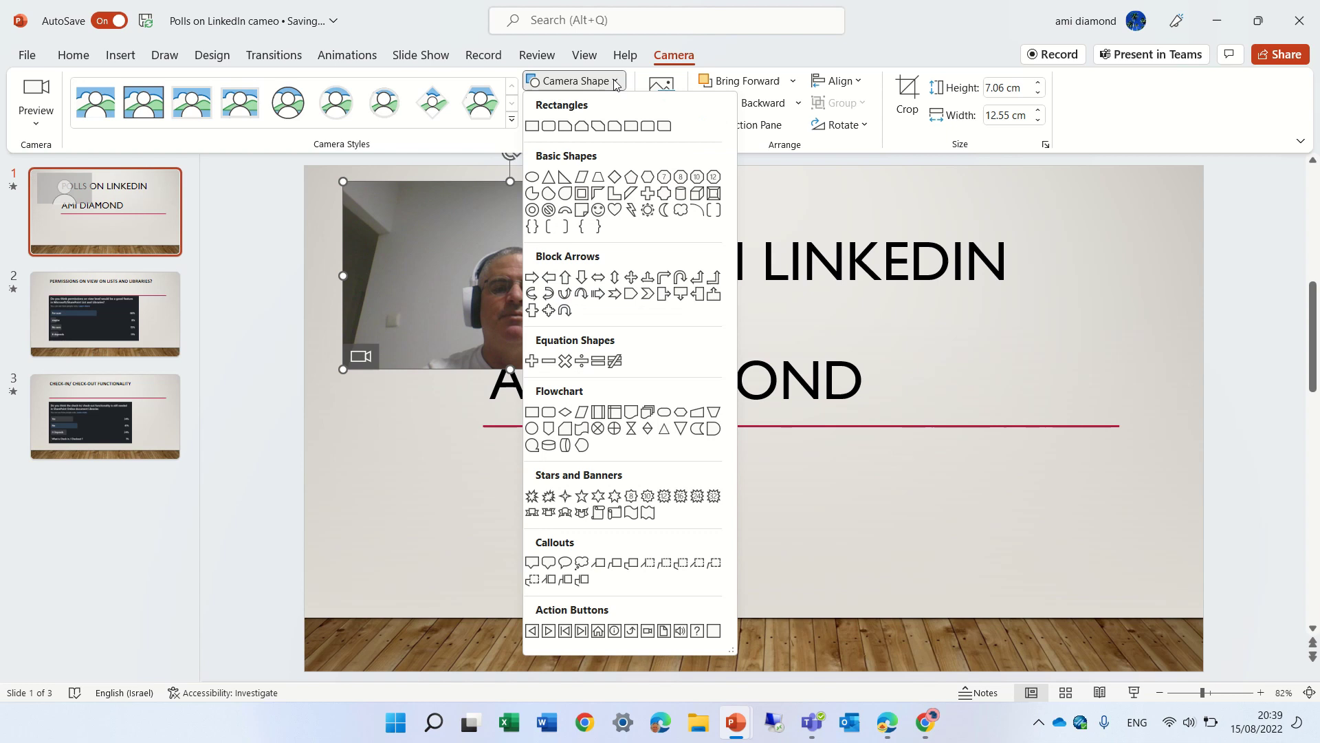
pyautogui.click(566, 212)
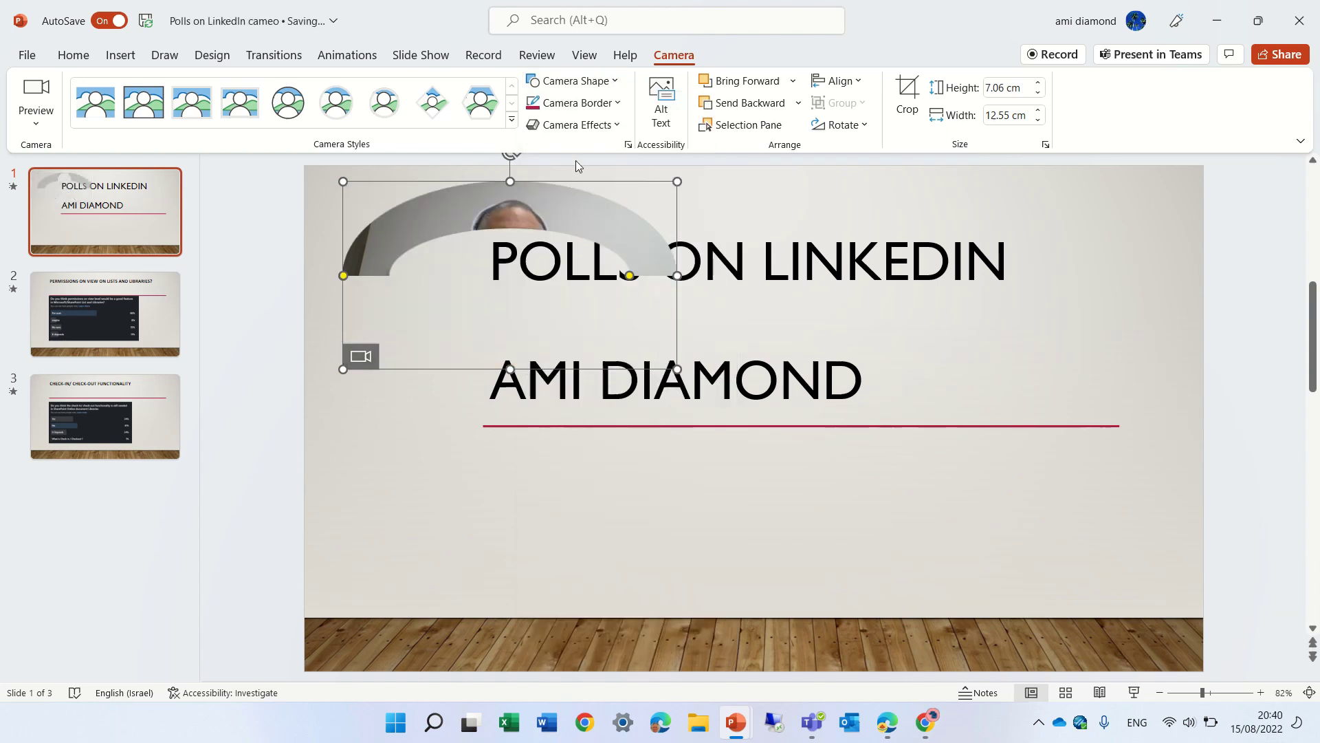
pyautogui.click(623, 83)
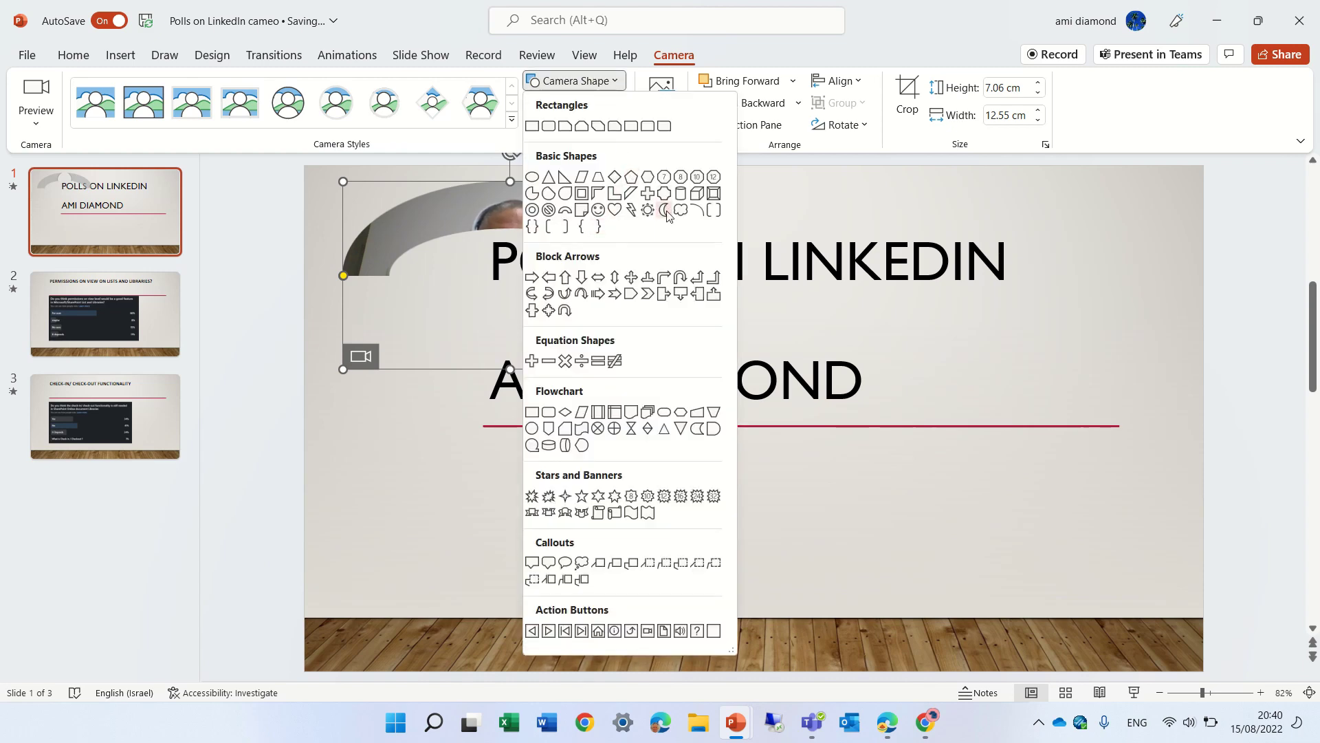
pyautogui.click(646, 178)
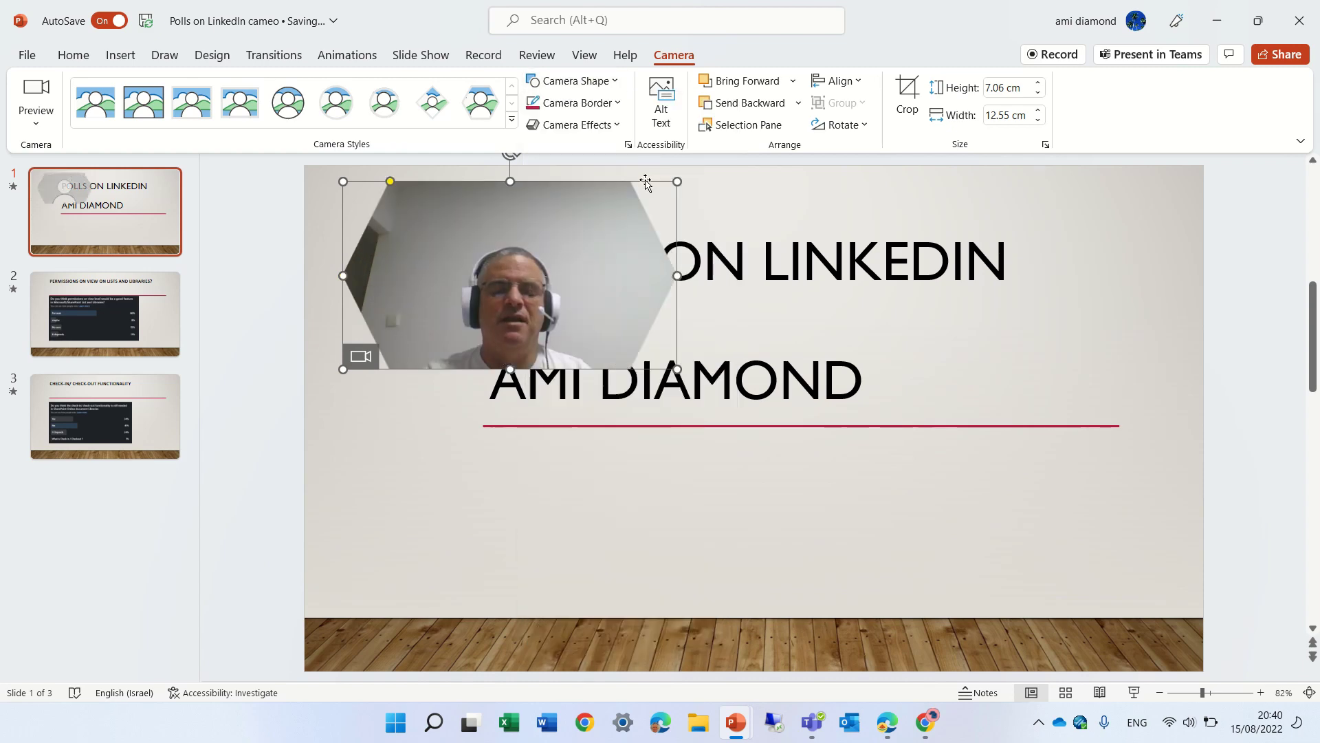
pyautogui.click(609, 83)
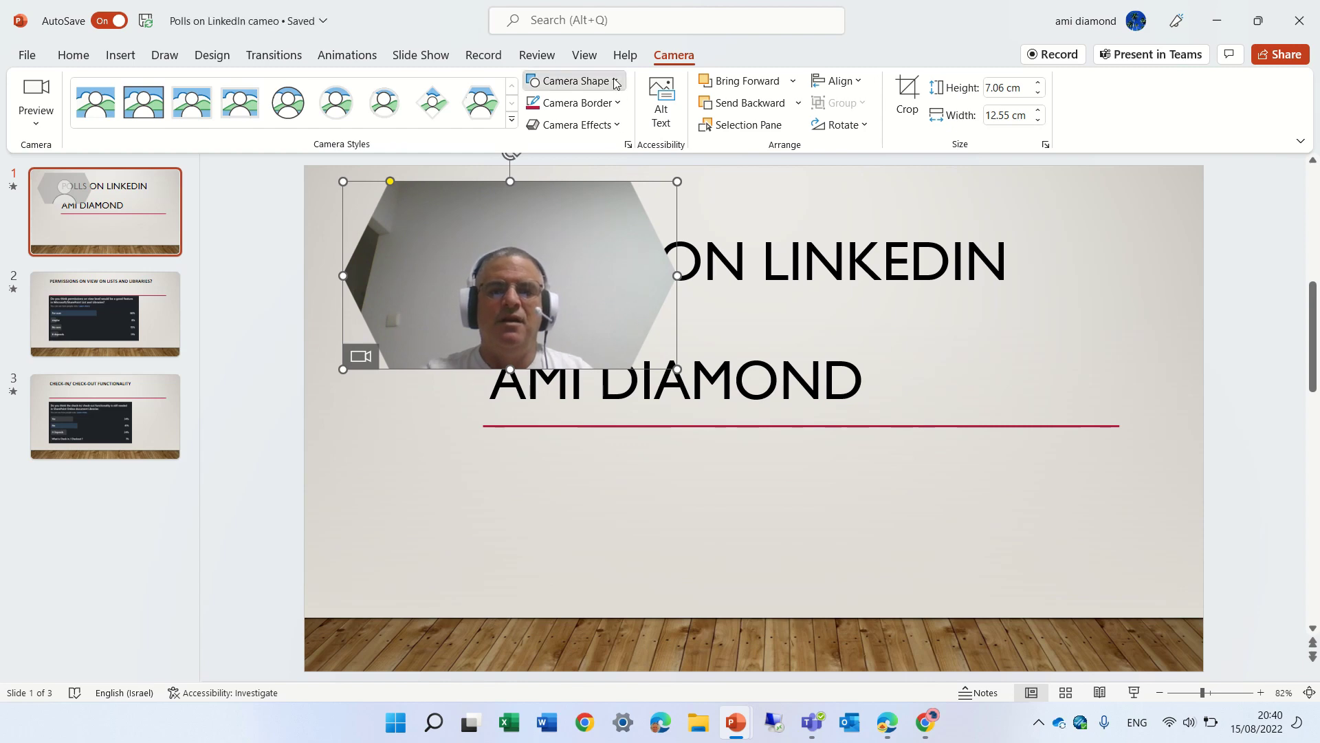
# Reset the camera feed to a rectangle with a green Standard Colors outline
pyautogui.click(539, 131)
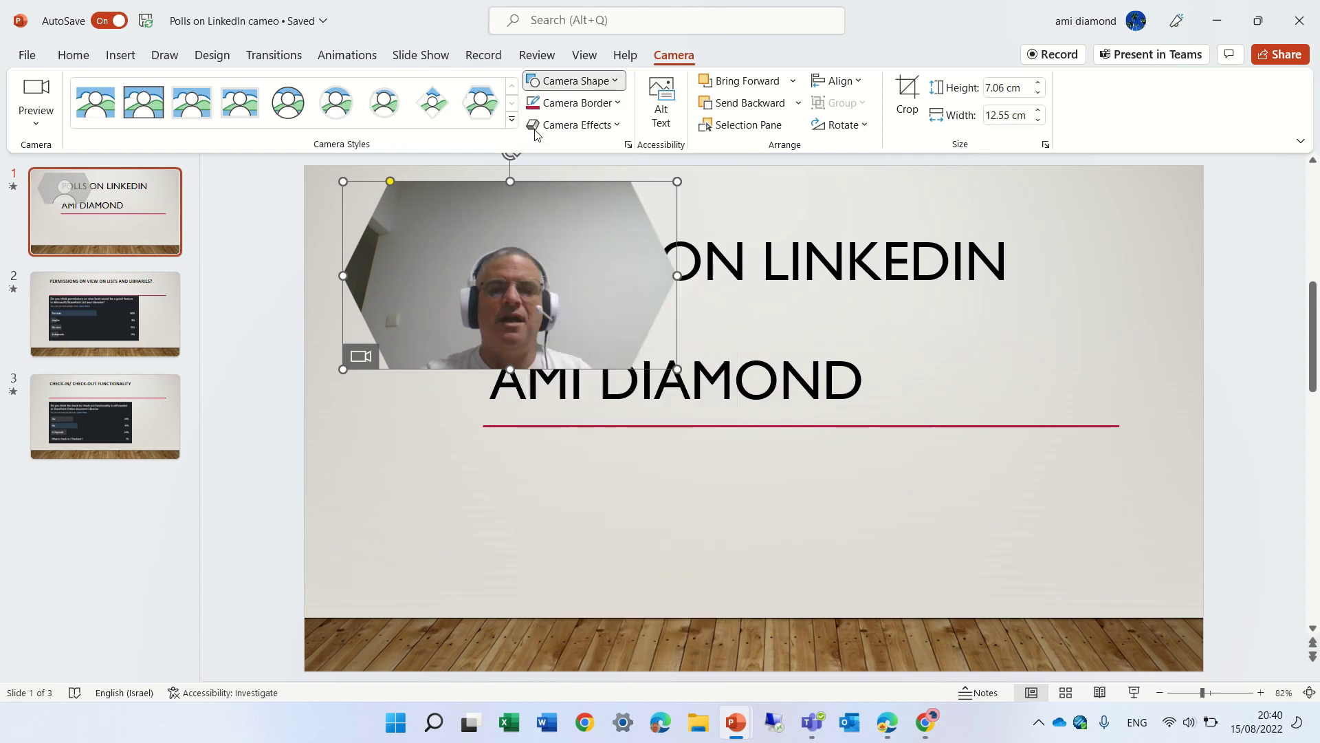
pyautogui.click(605, 103)
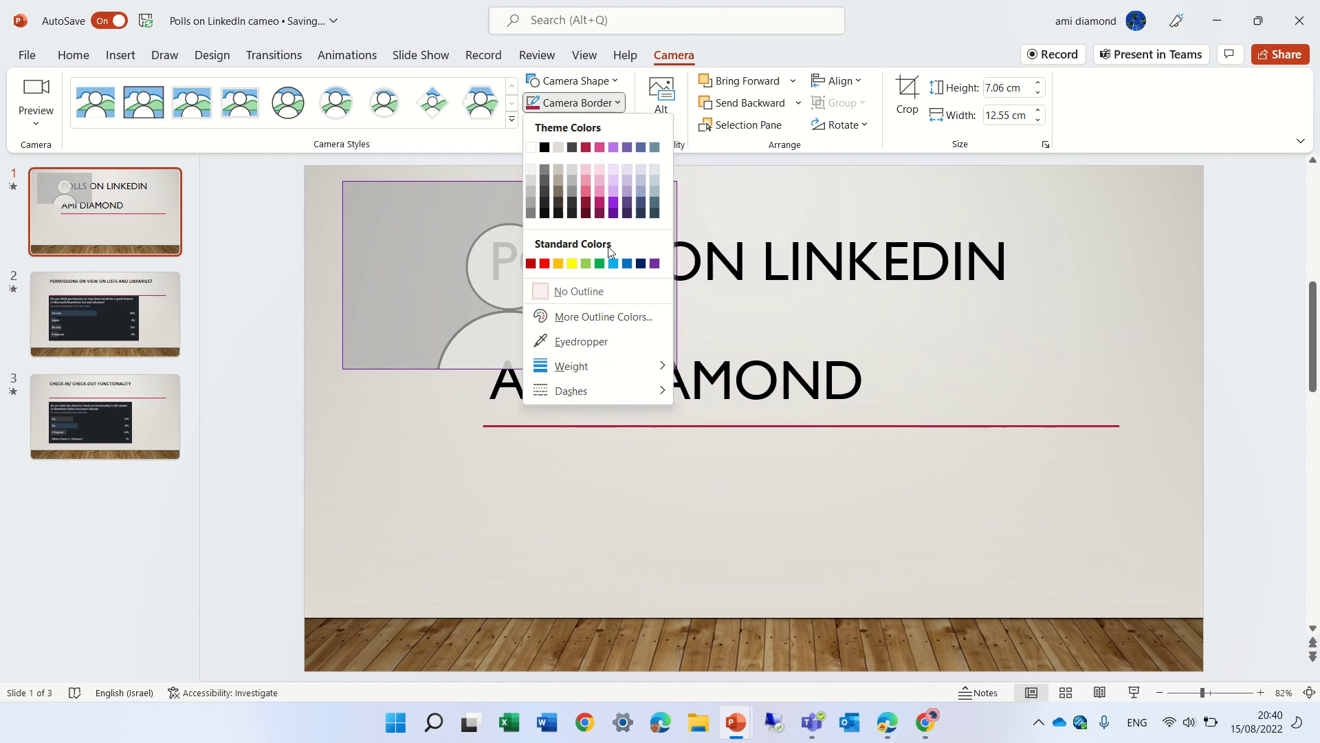
pyautogui.click(599, 264)
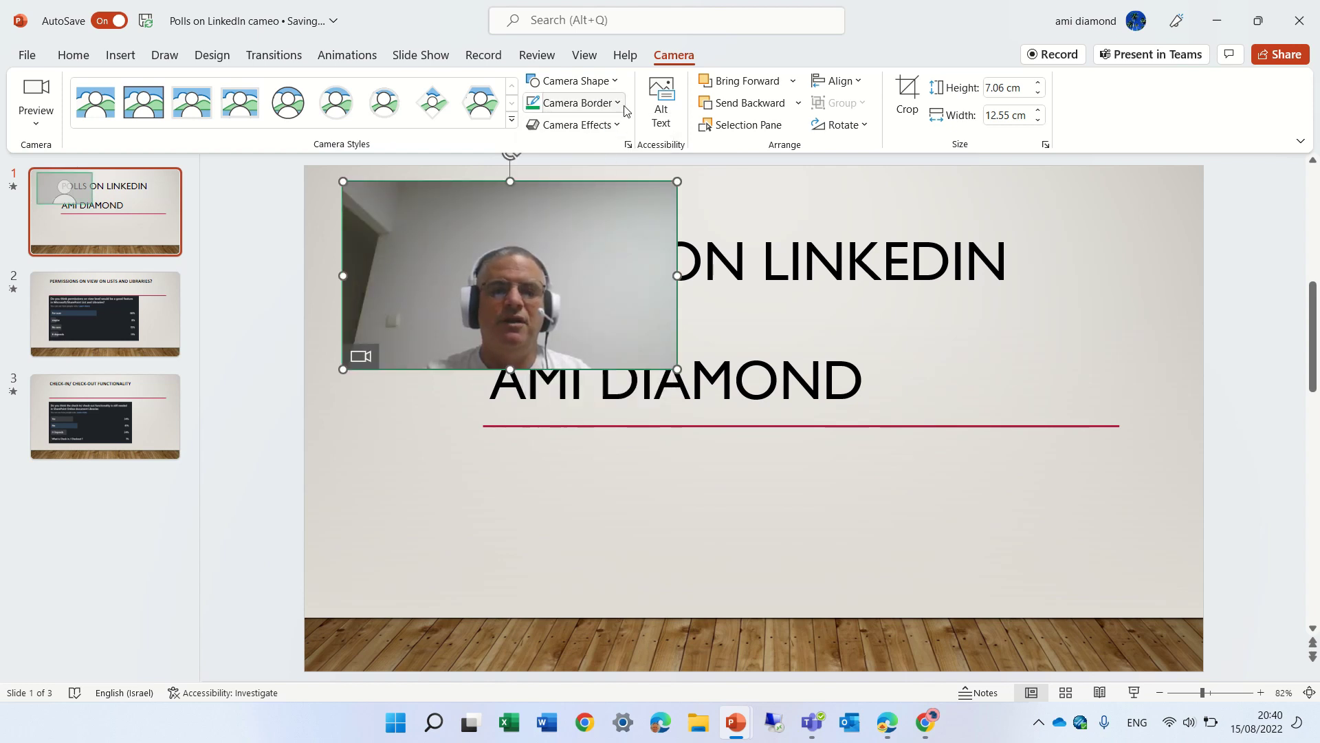
# Give the camera feed a pink glow variation and shrink it to 10.28 × 5.78 cm
pyautogui.click(618, 129)
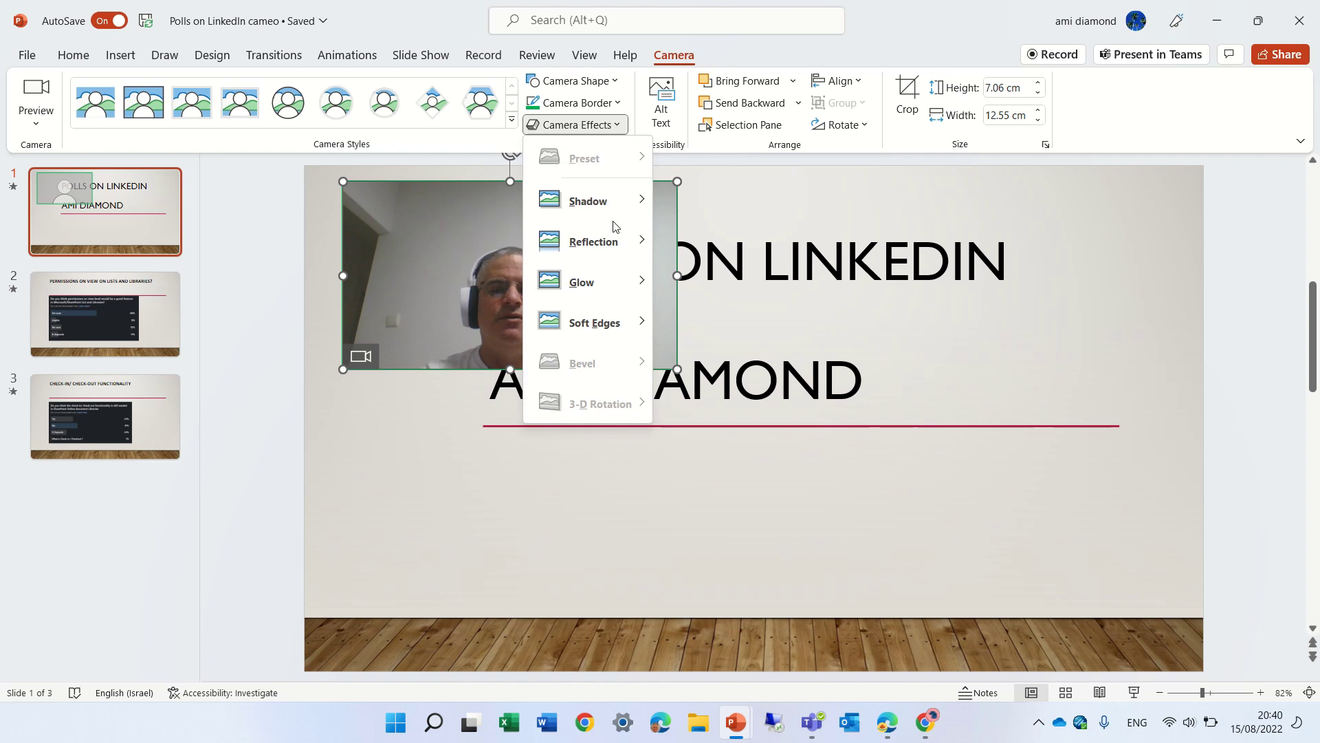
pyautogui.moveTo(647, 282)
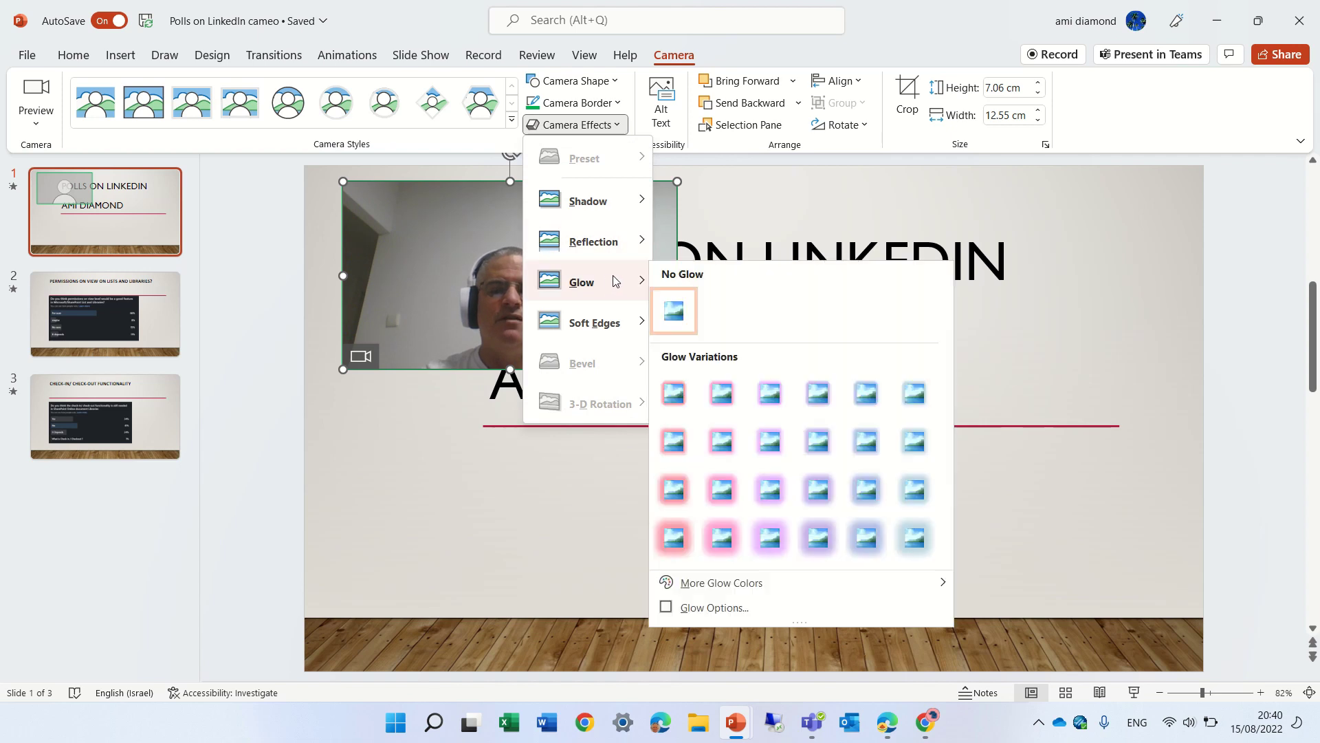
pyautogui.click(734, 433)
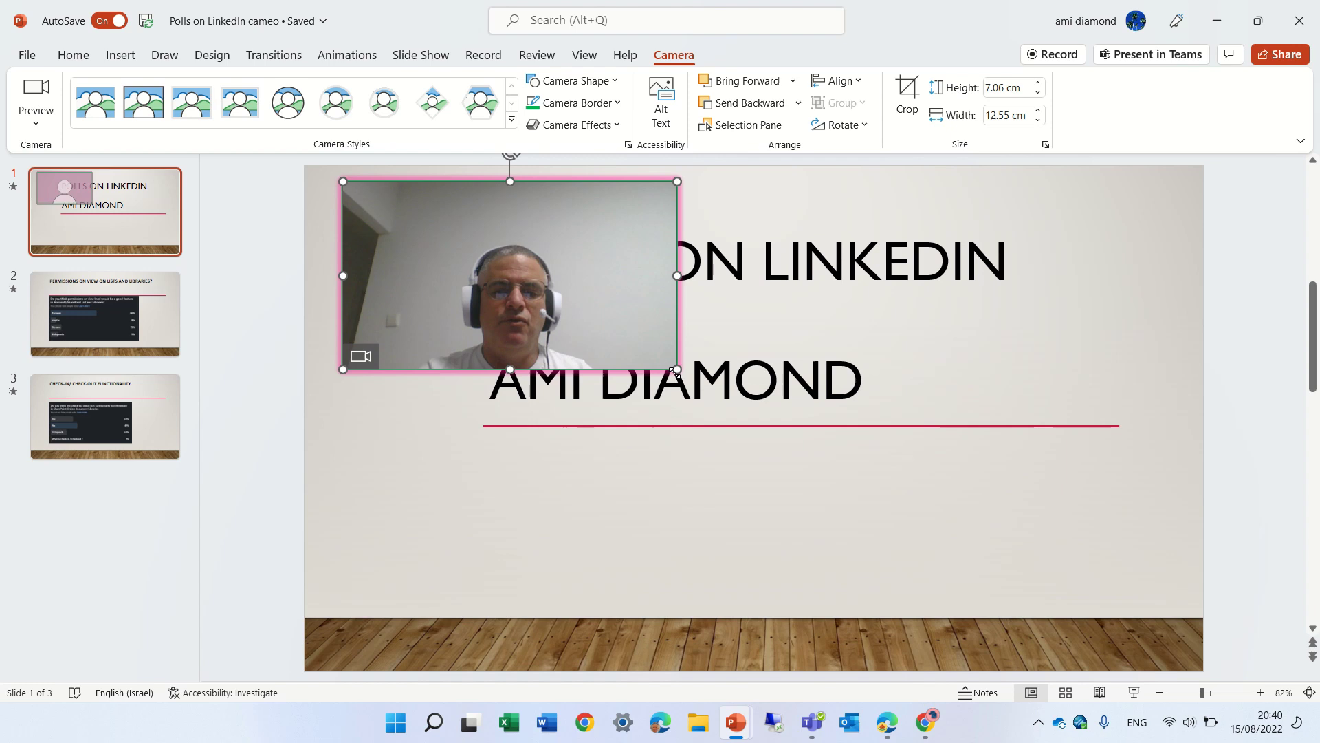
pyautogui.moveTo(677, 372); pyautogui.dragTo(576, 335)
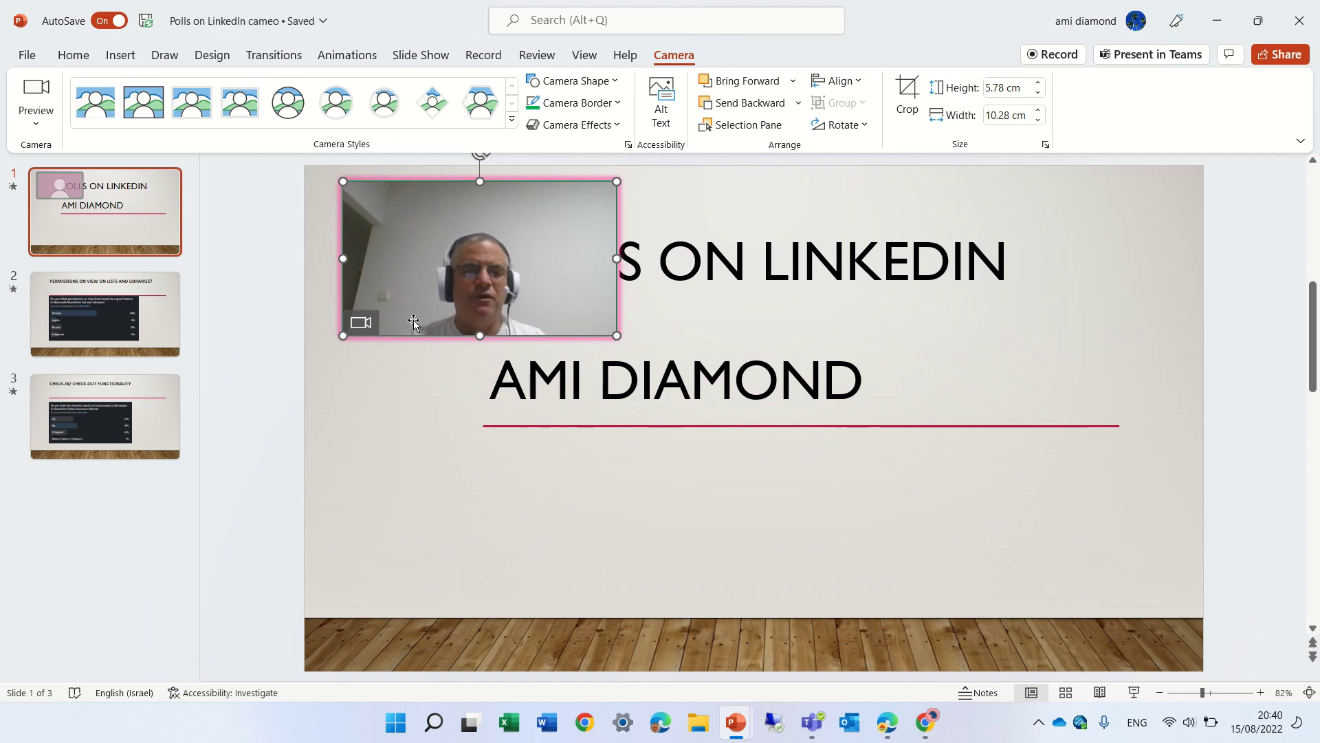
# Paste the glowing camera feed onto slide 2 and place it at the top right
pyautogui.click(117, 304)
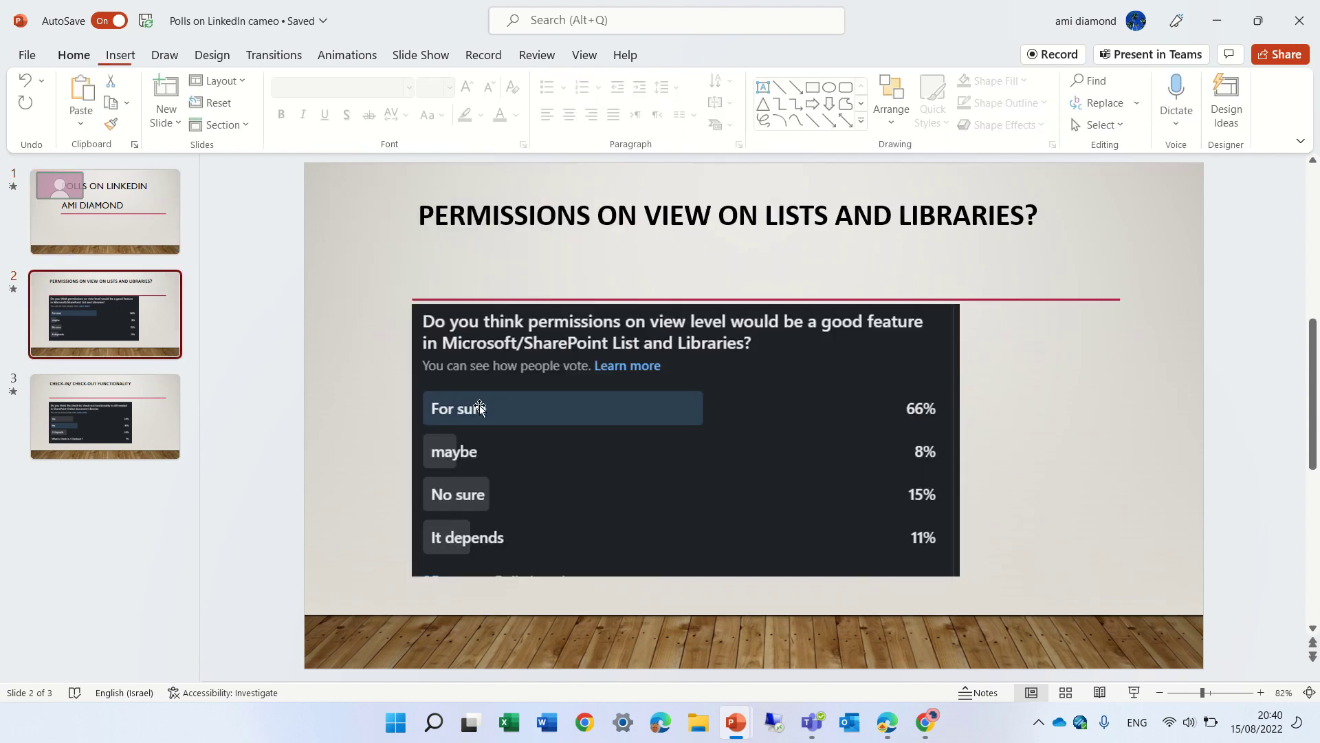
pyautogui.click(1036, 323)
pyautogui.hotkey('ctrl', 'v')
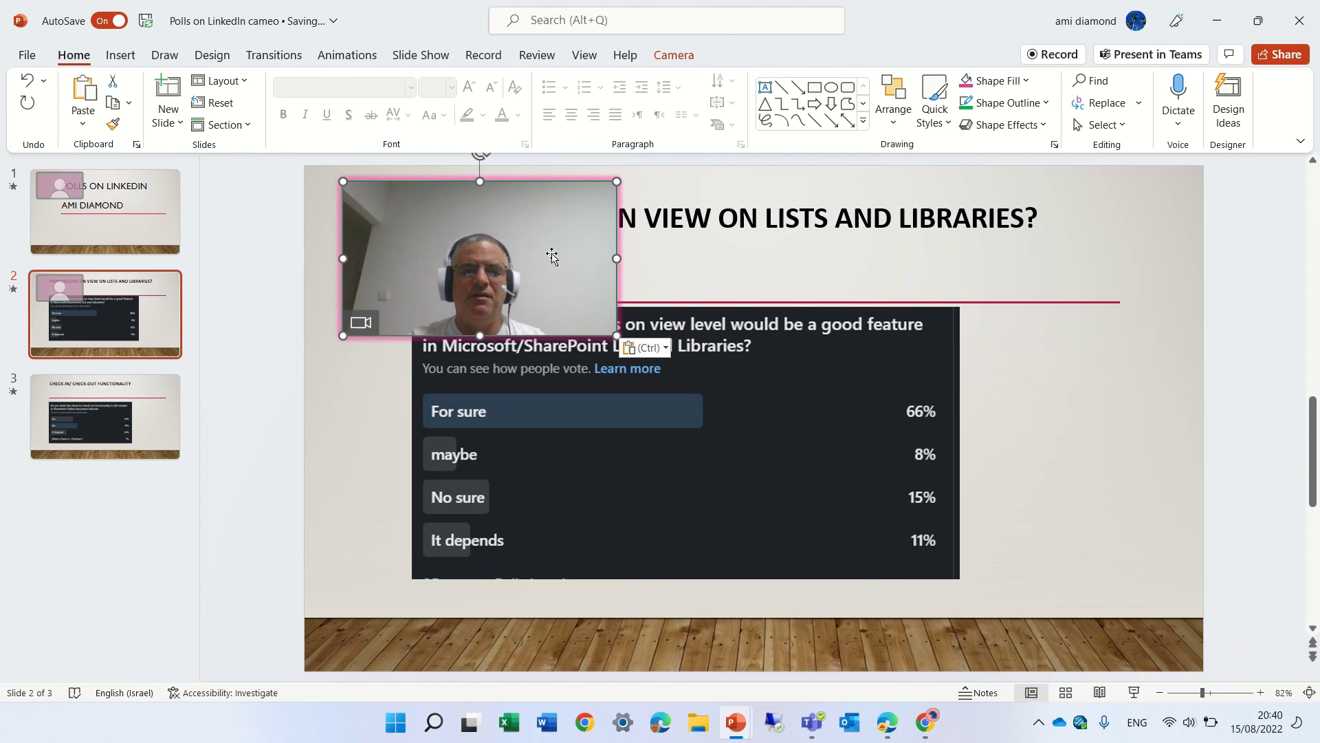
pyautogui.moveTo(510, 226); pyautogui.dragTo(1025, 265)
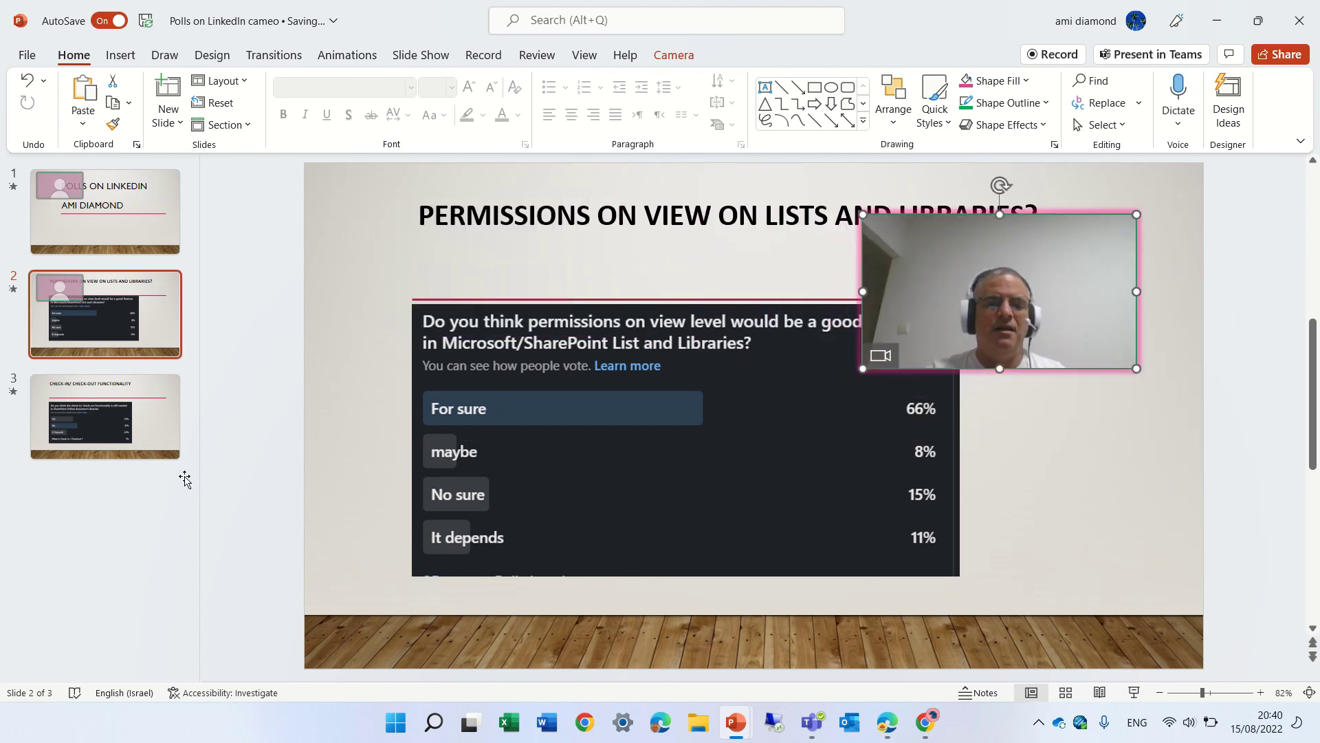
# Paste the camera feed onto slide 3 and dismiss the Design Ideas suggestions
pyautogui.click(120, 406)
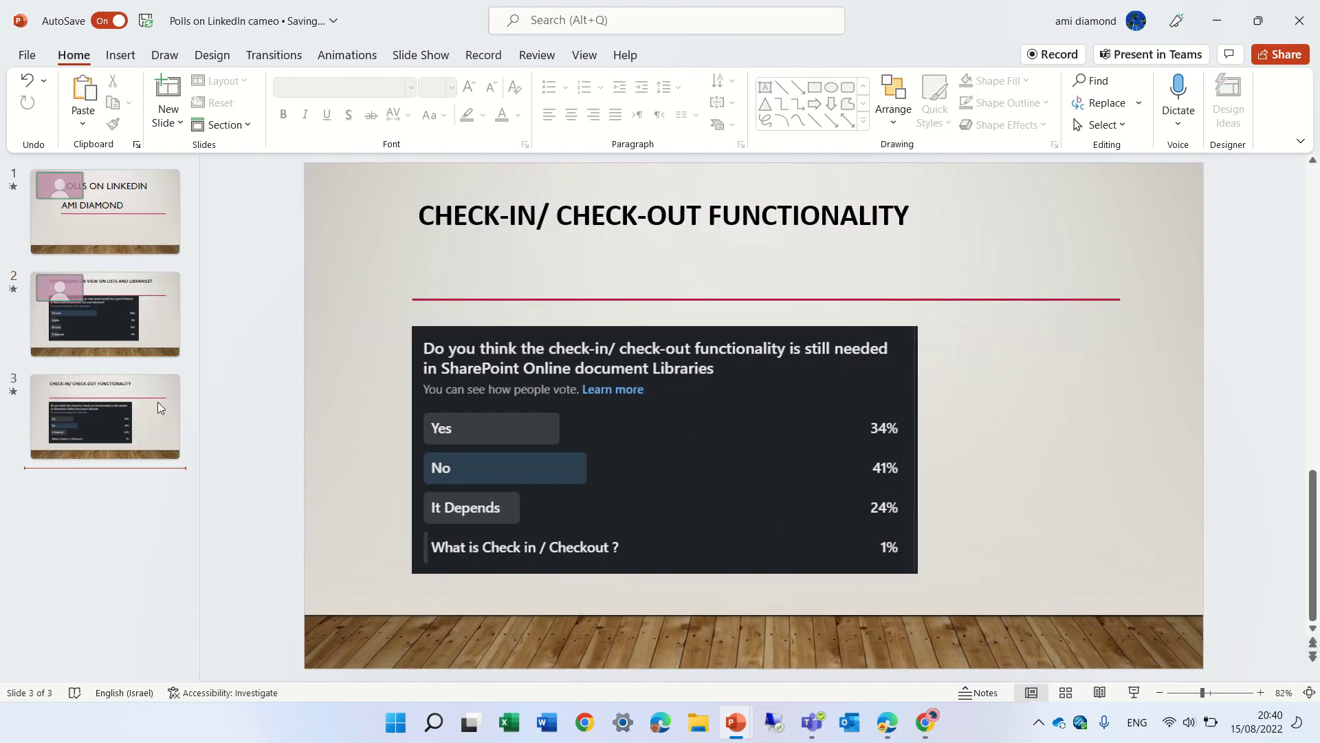
pyautogui.click(139, 404)
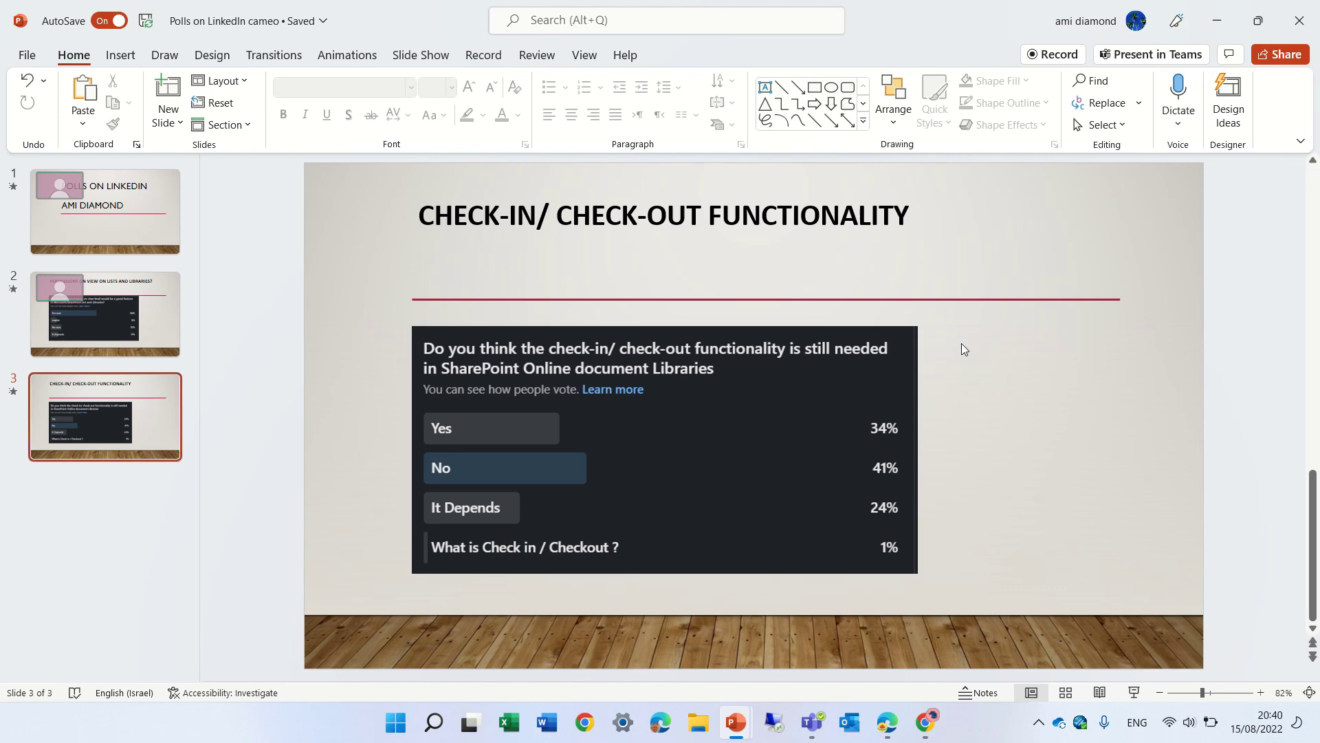
pyautogui.hotkey('ctrl', 'v')
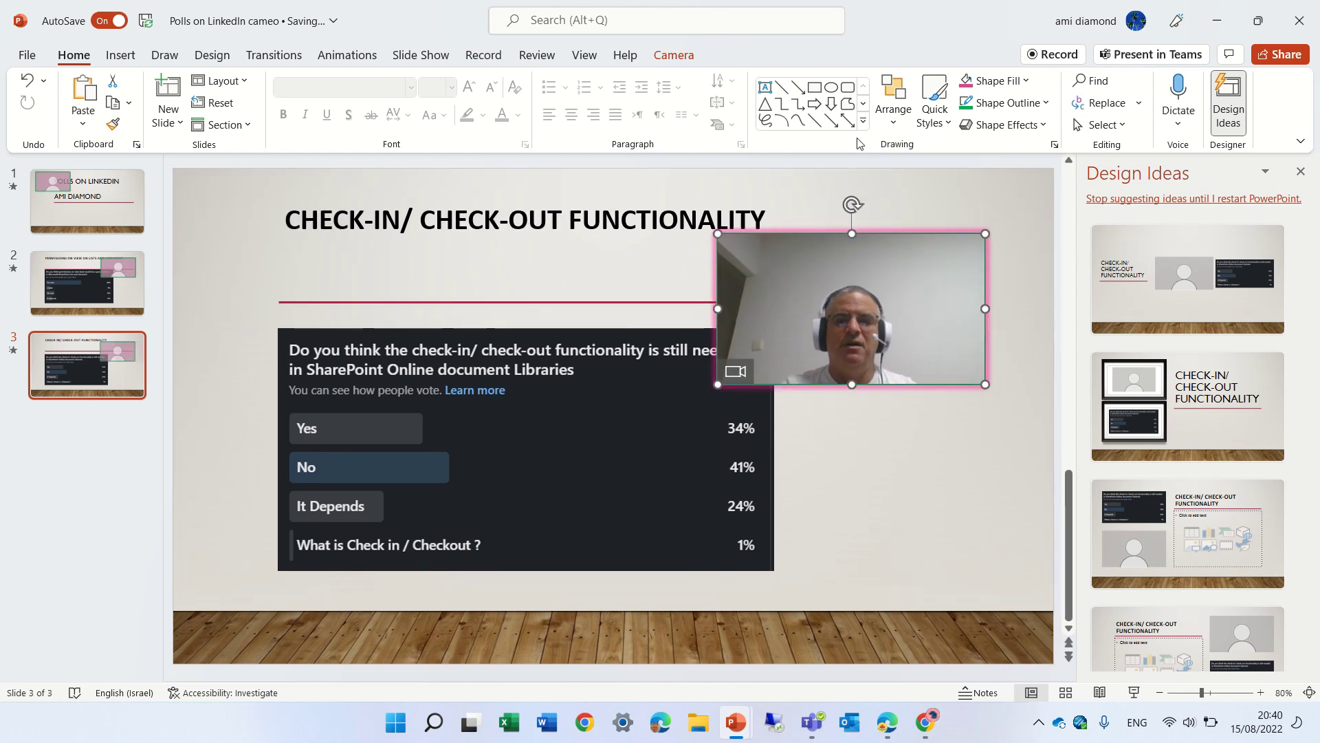
pyautogui.click(1300, 172)
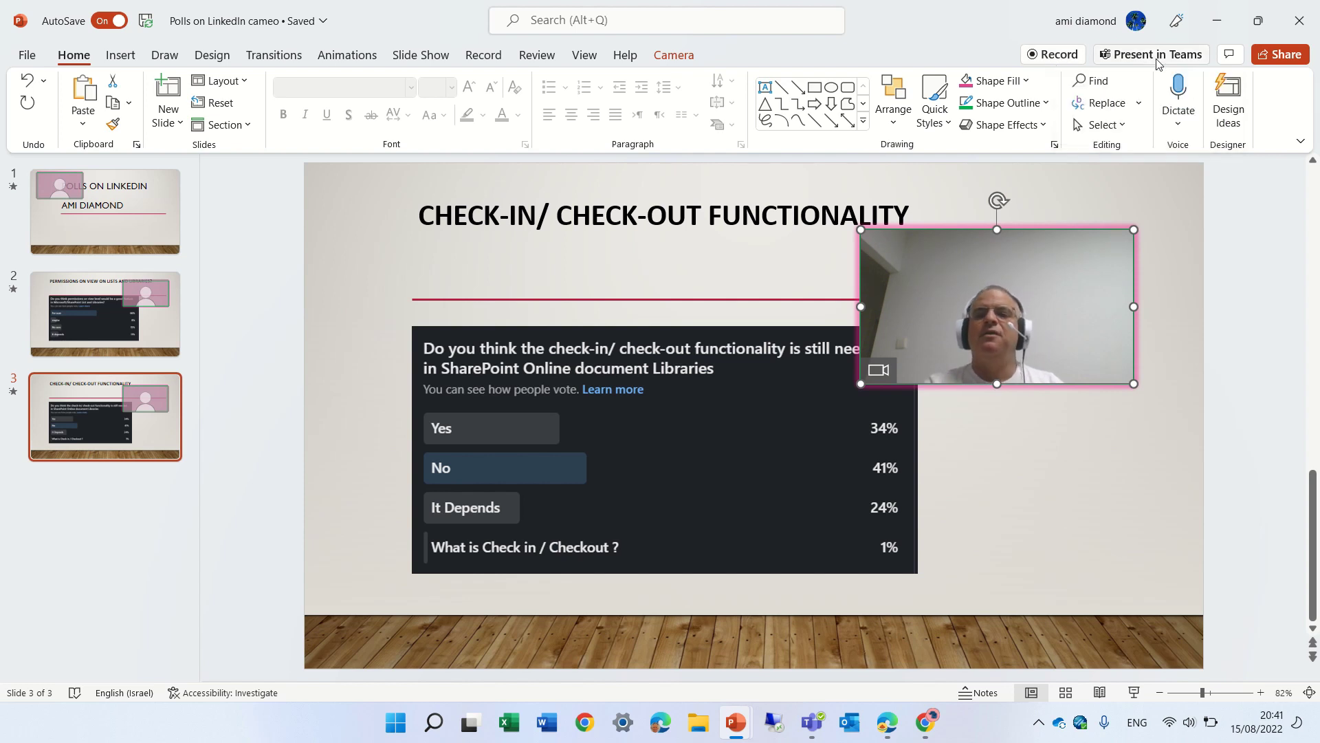
# Leave PowerPoint and join the test1 Teams meeting with camera and computer audio on
pyautogui.click(1217, 26)
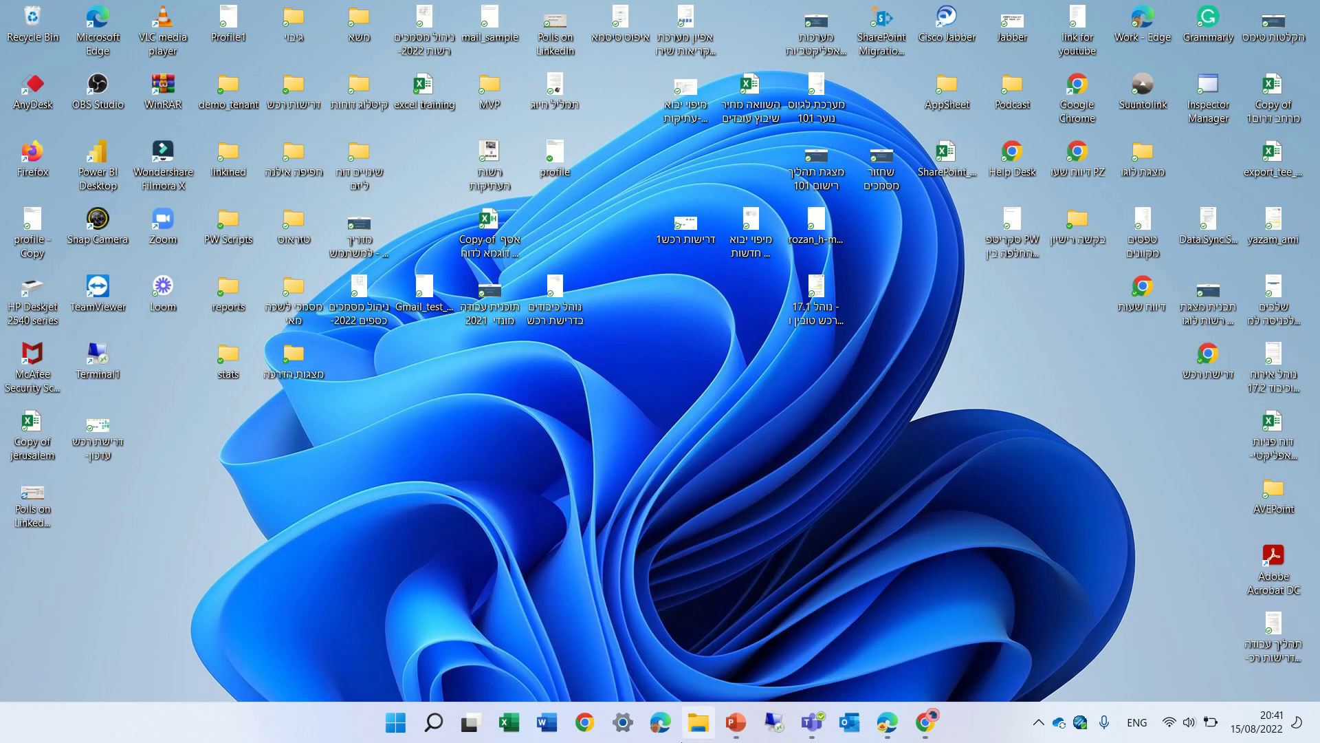
pyautogui.click(812, 722)
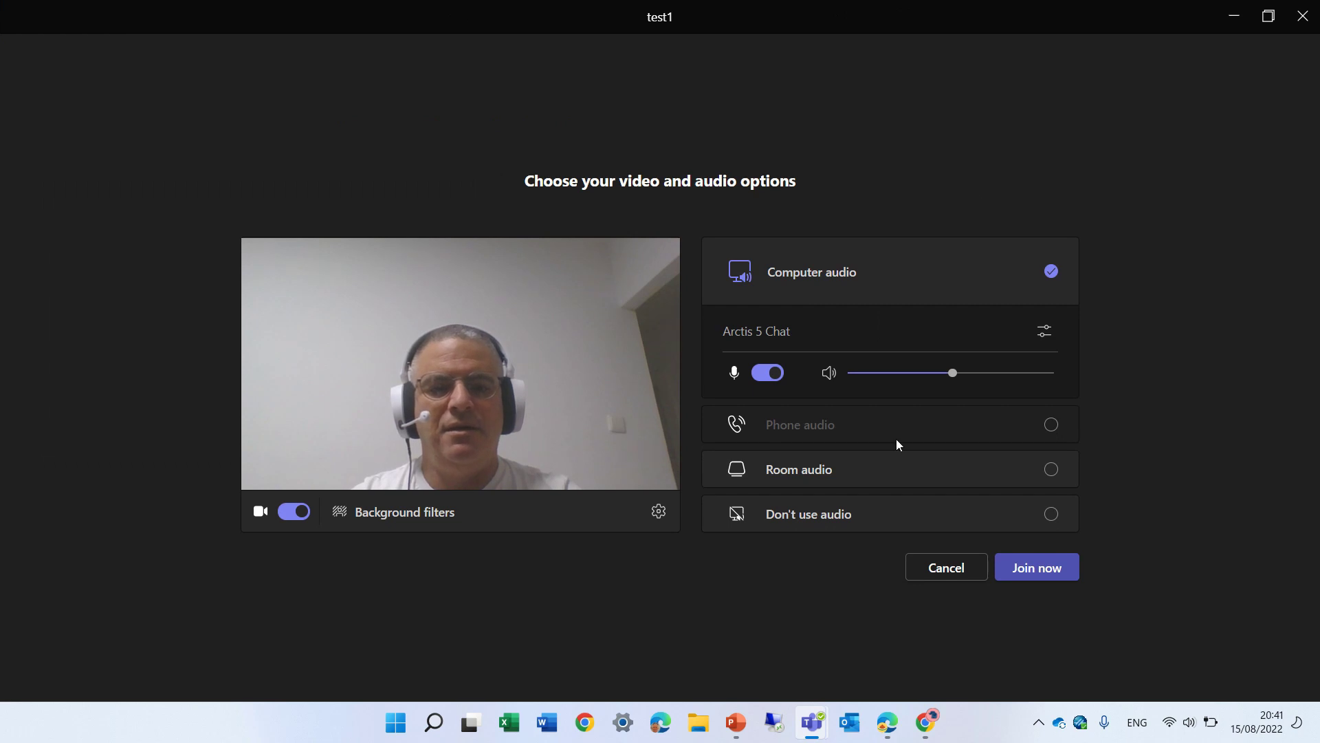
pyautogui.click(1035, 567)
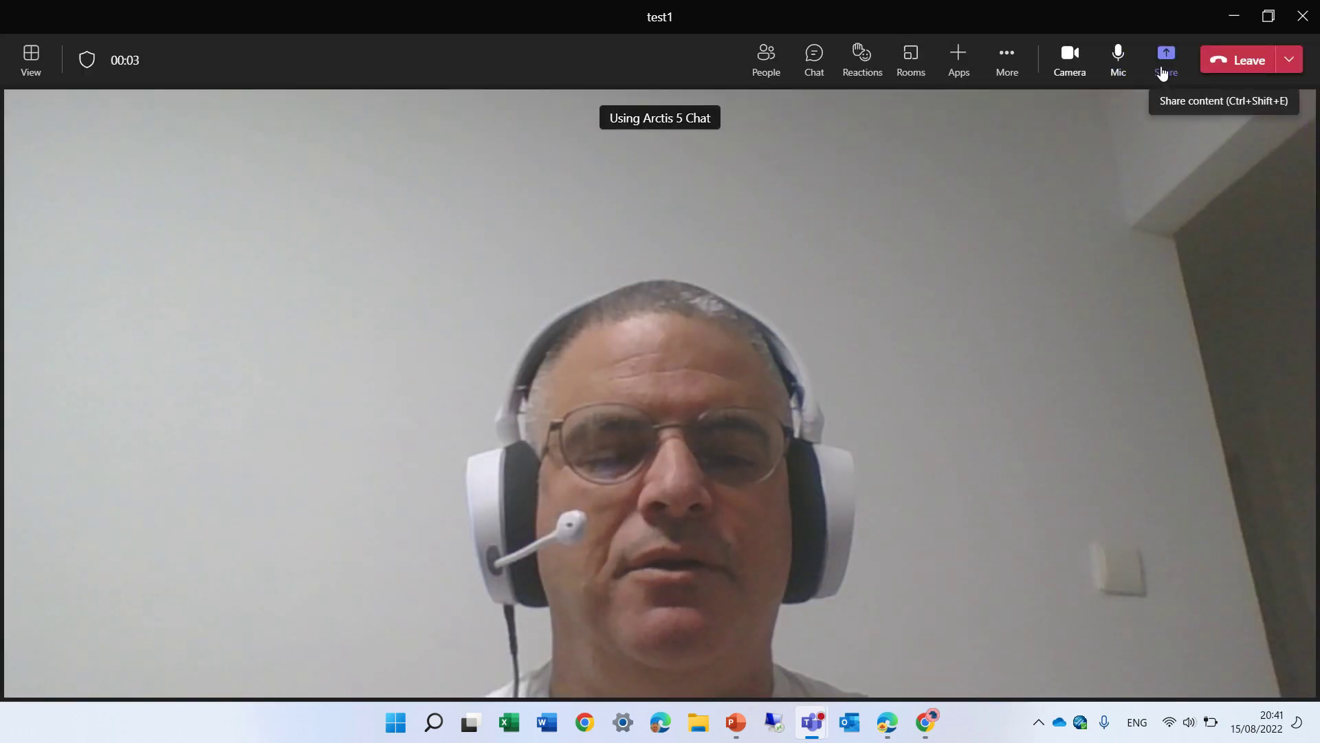
# Share the 'Polls on LinkedIn cameo' deck via PowerPoint Live
pyautogui.click(1162, 68)
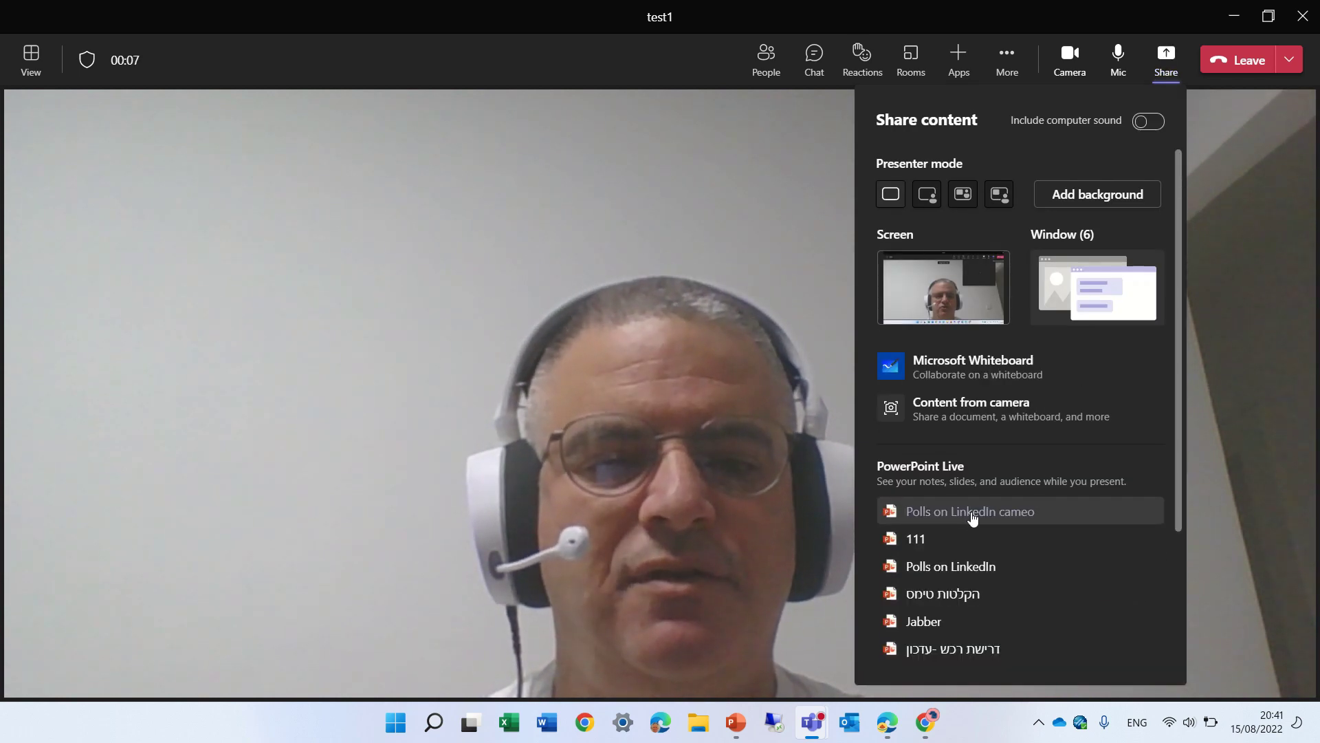
pyautogui.click(973, 517)
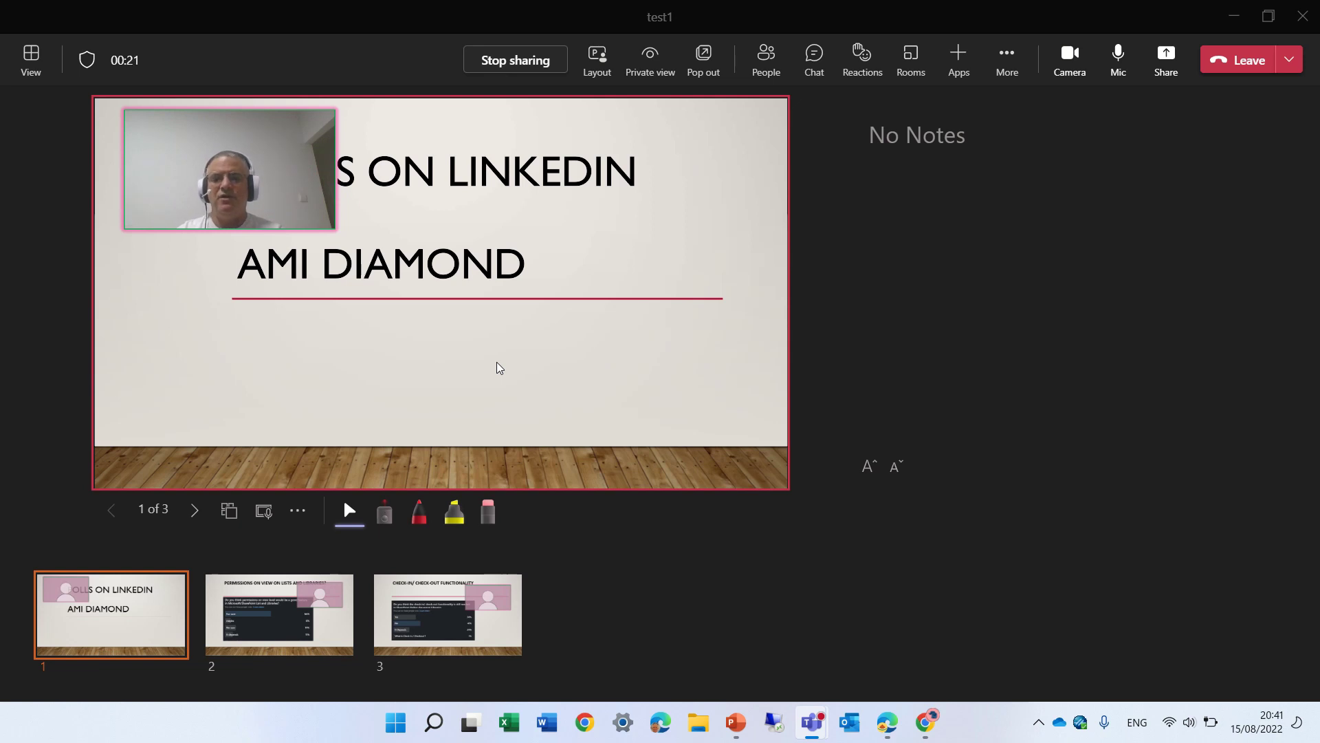
pyautogui.click(599, 69)
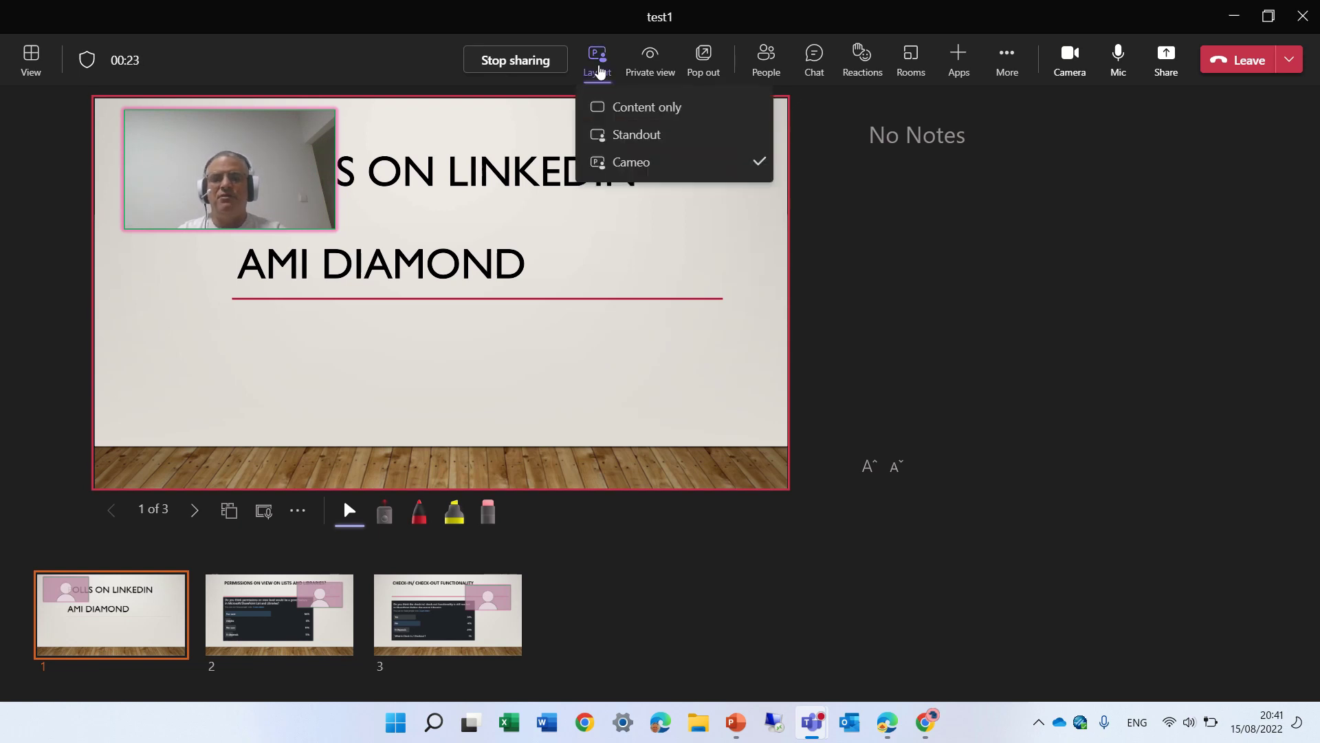
pyautogui.click(656, 114)
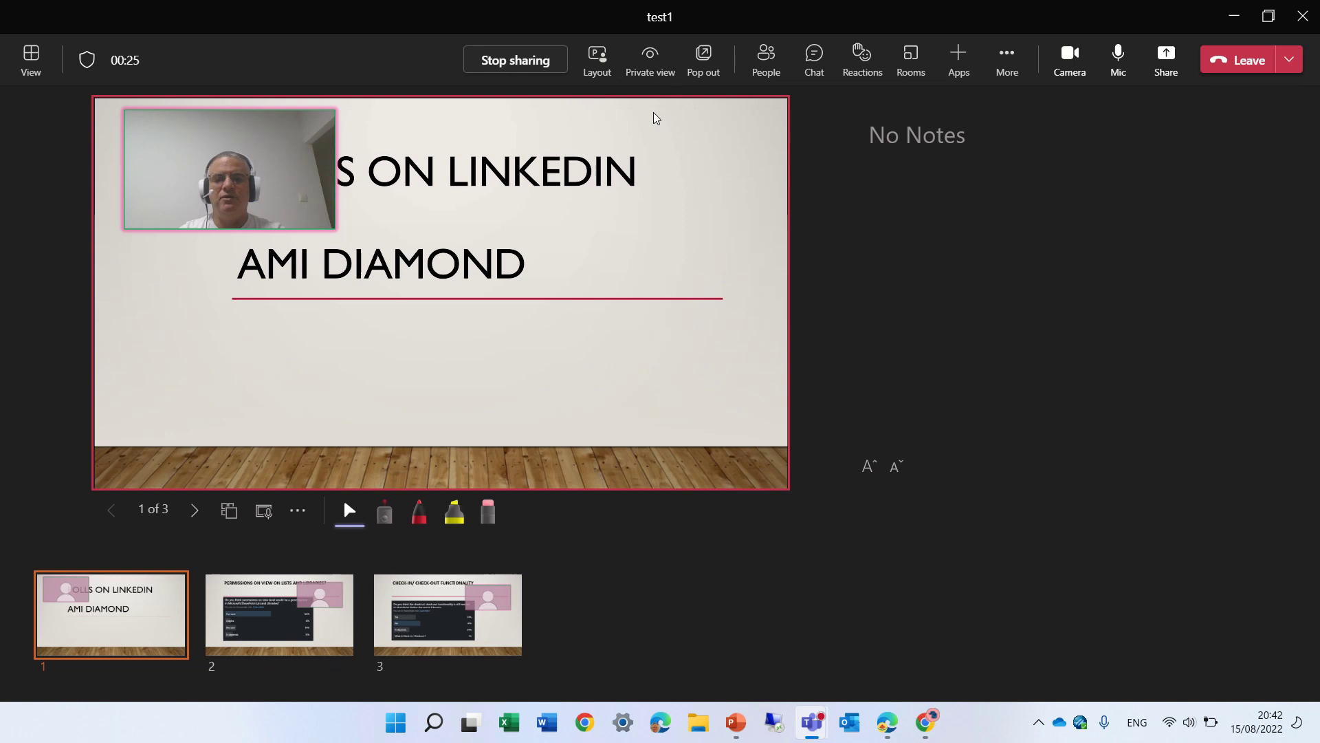
pyautogui.click(598, 59)
pyautogui.click(644, 141)
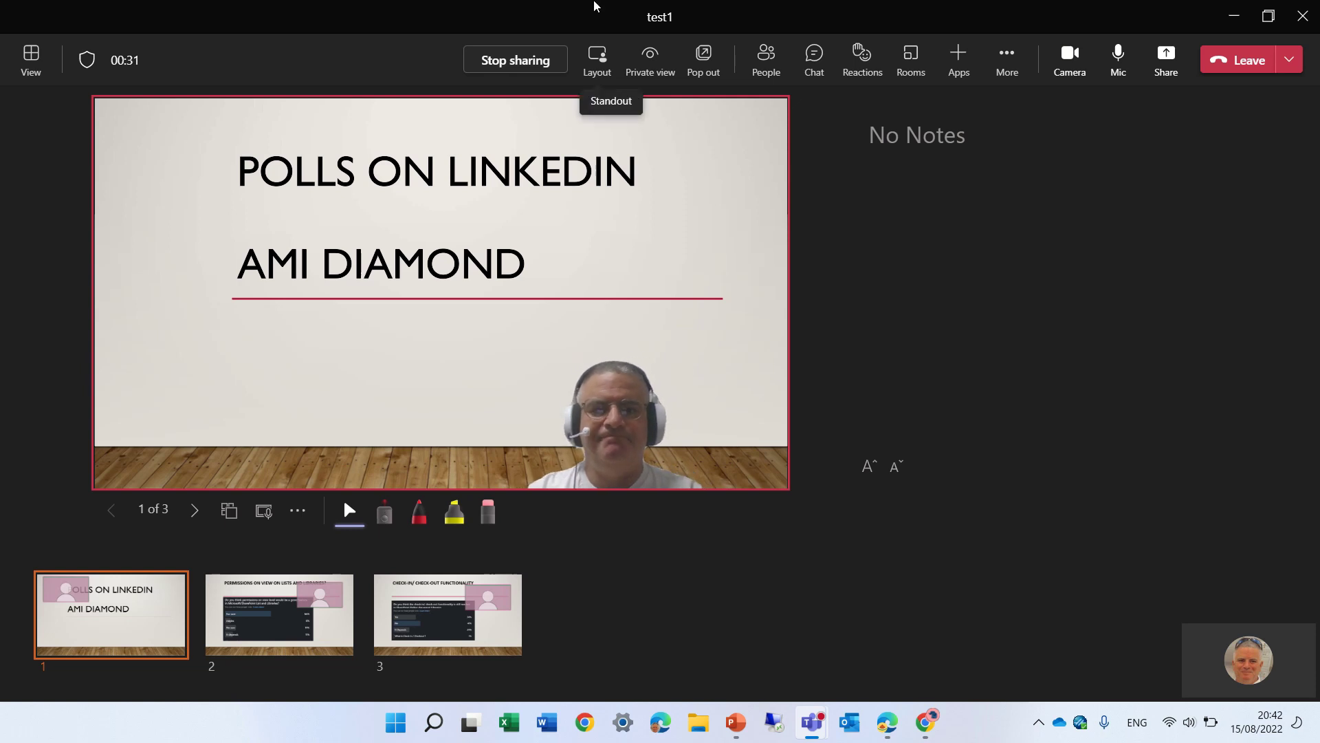
pyautogui.click(597, 55)
pyautogui.click(592, 123)
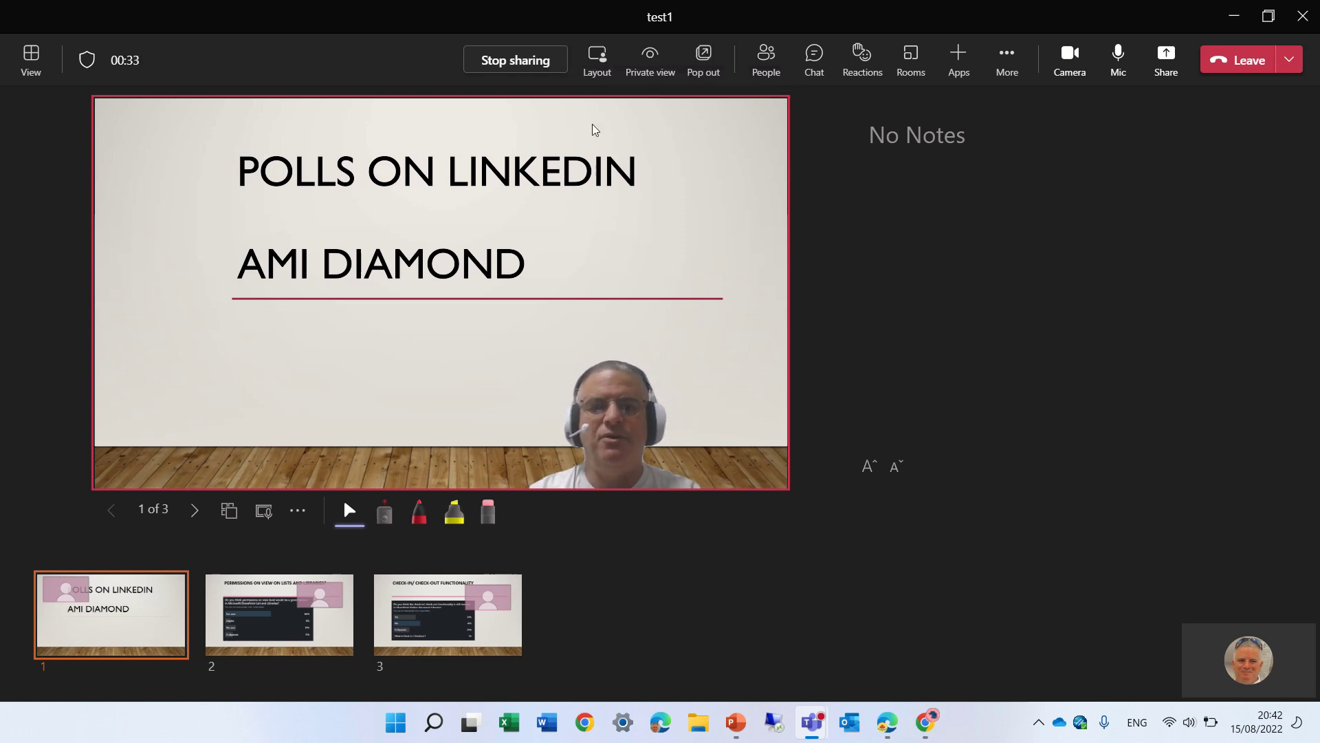
pyautogui.click(596, 57)
pyautogui.click(619, 159)
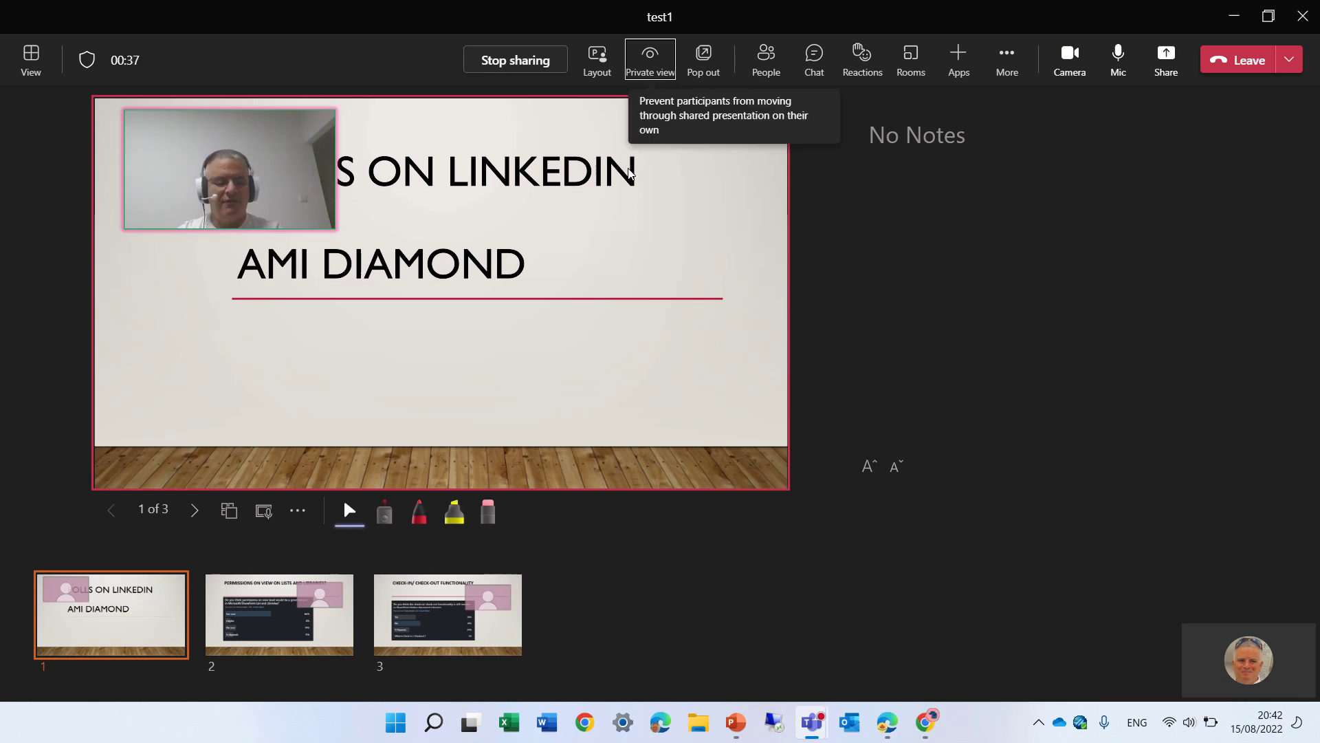
pyautogui.press('Tab')
pyautogui.press('Tab')
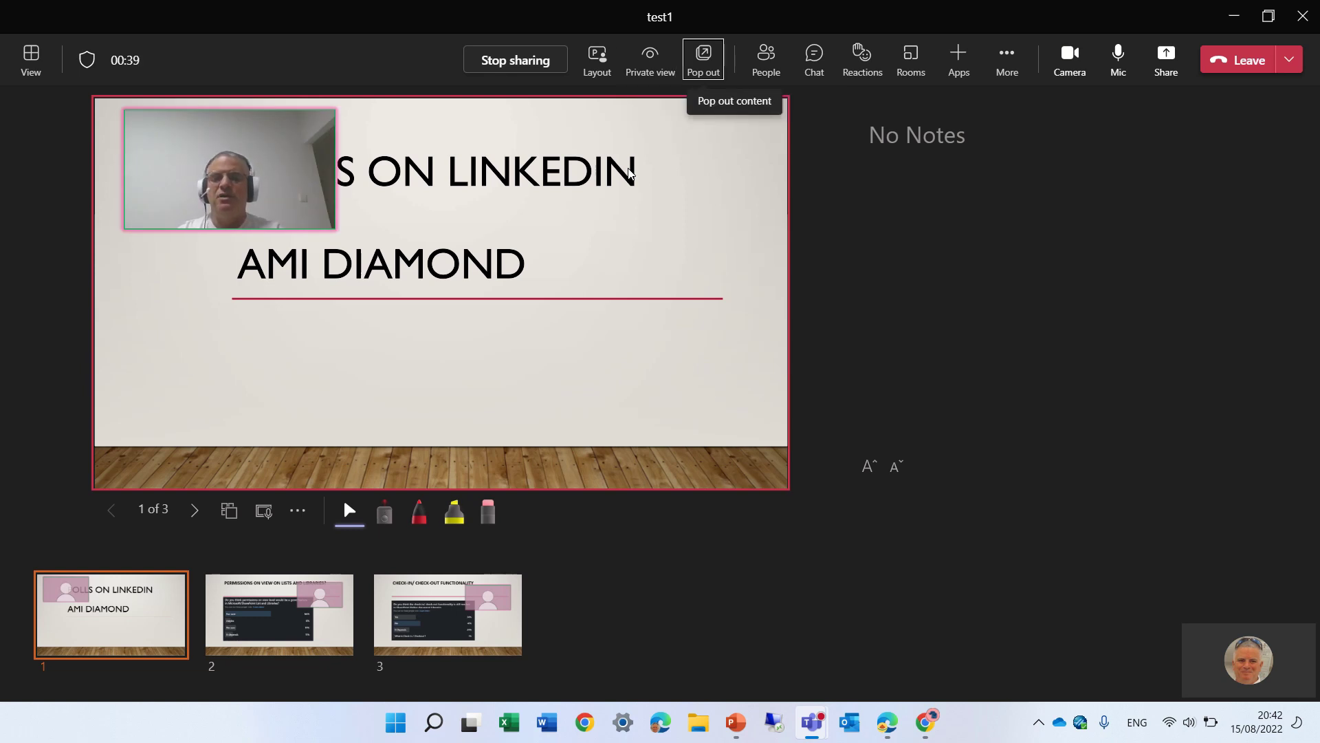
pyautogui.press('Tab')
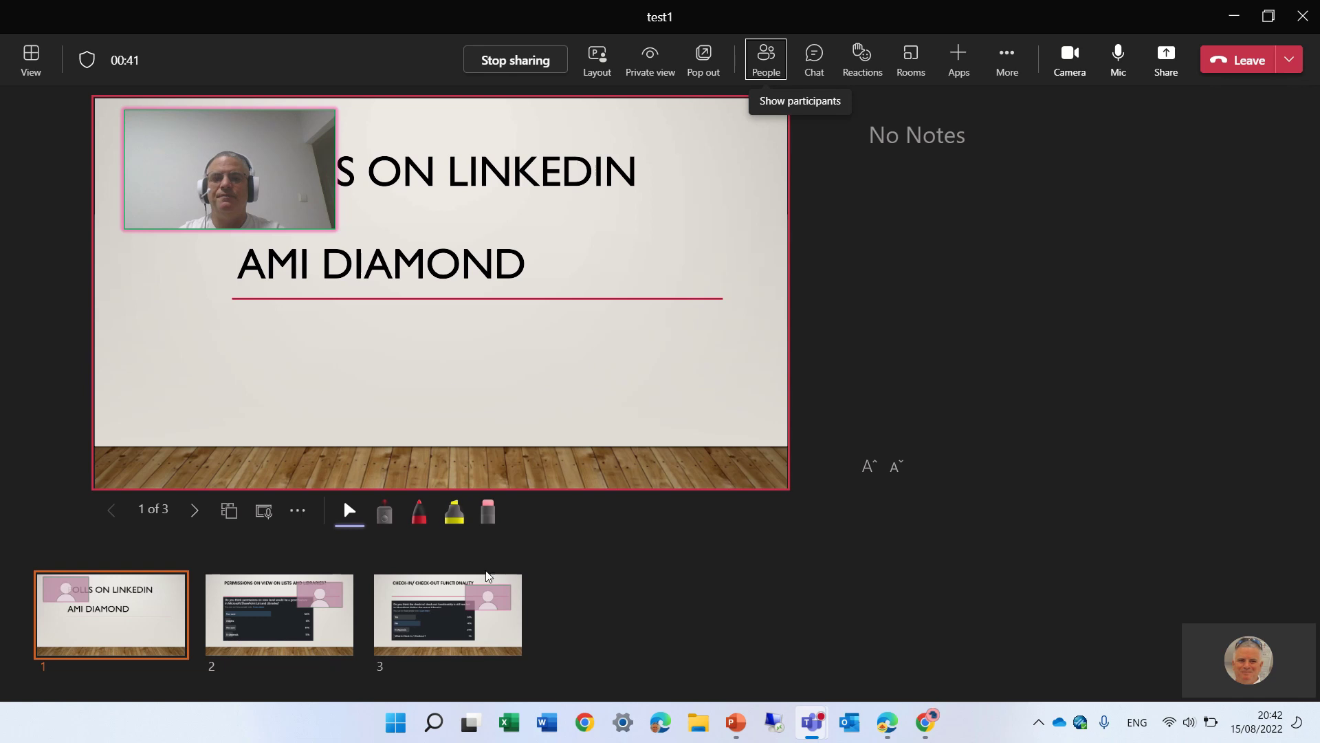
# Navigate the shared deck forward to slide 3, the check-in/check-out poll
pyautogui.click(194, 512)
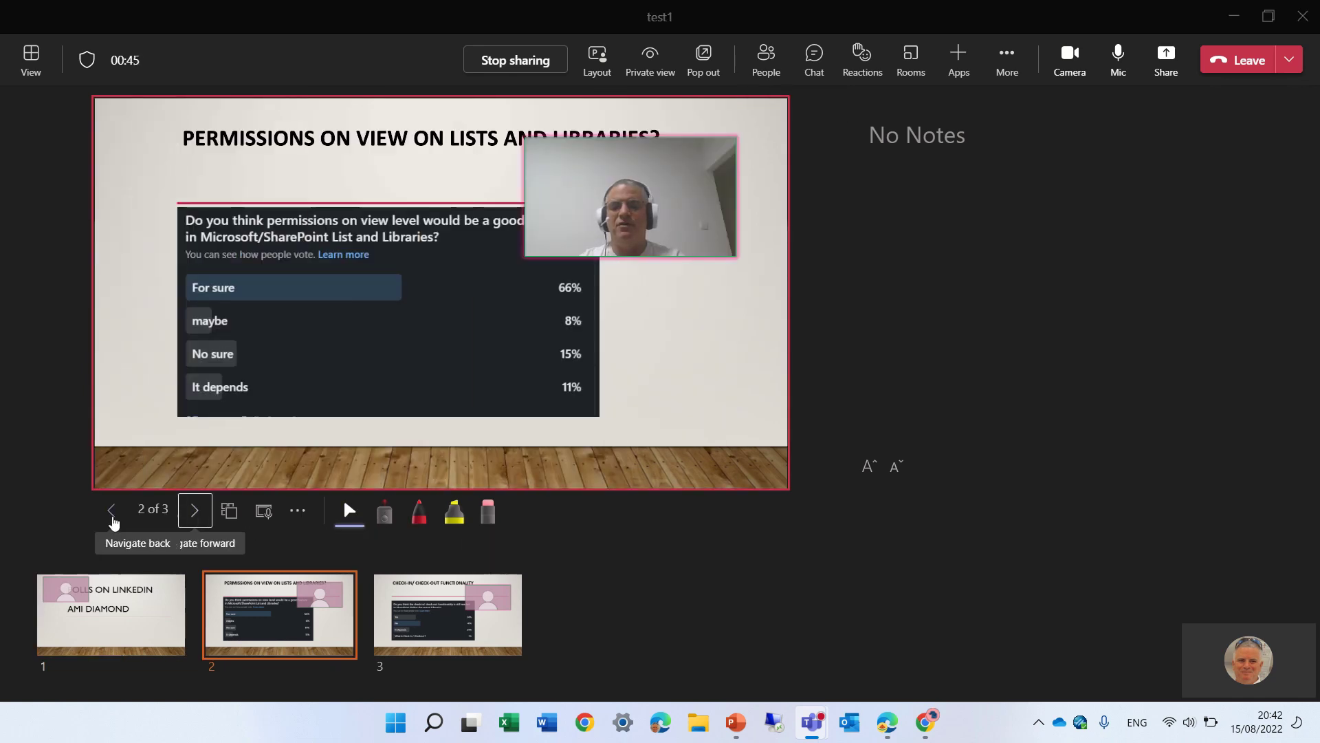
pyautogui.click(111, 515)
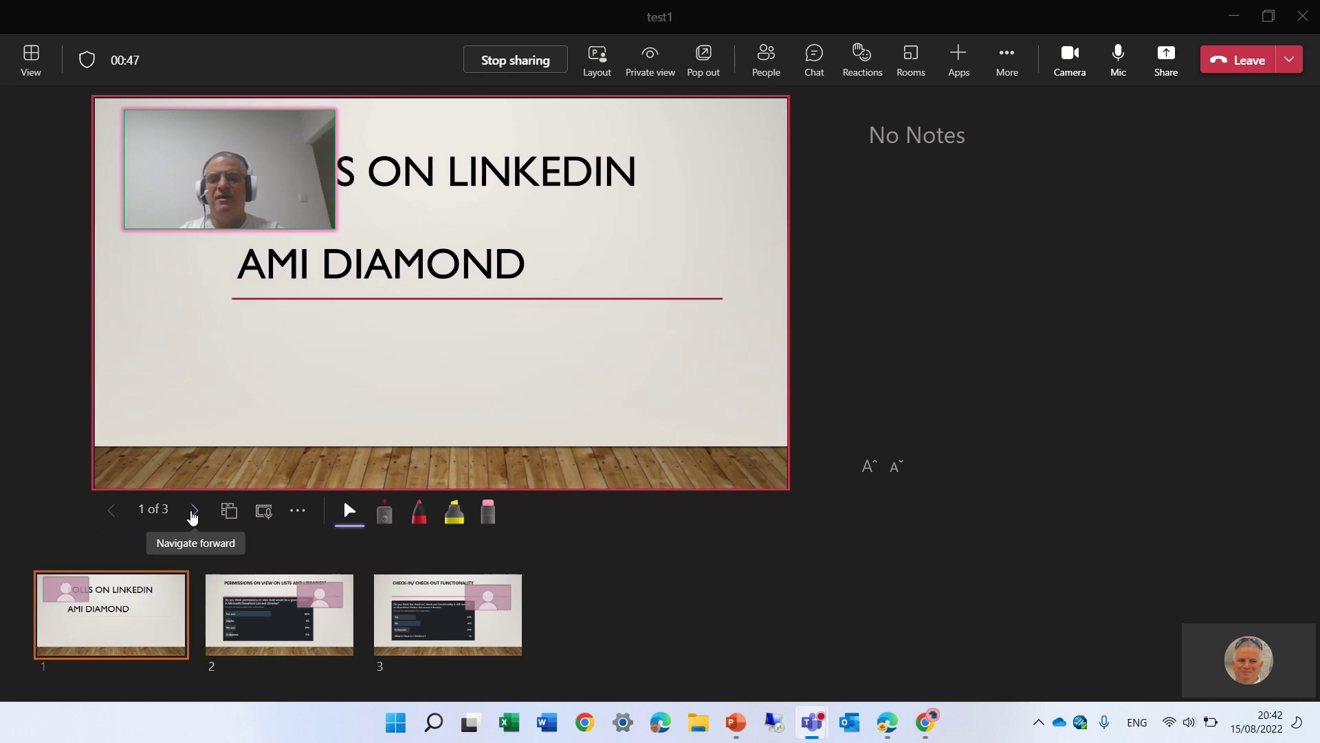
pyautogui.click(192, 514)
pyautogui.click(193, 515)
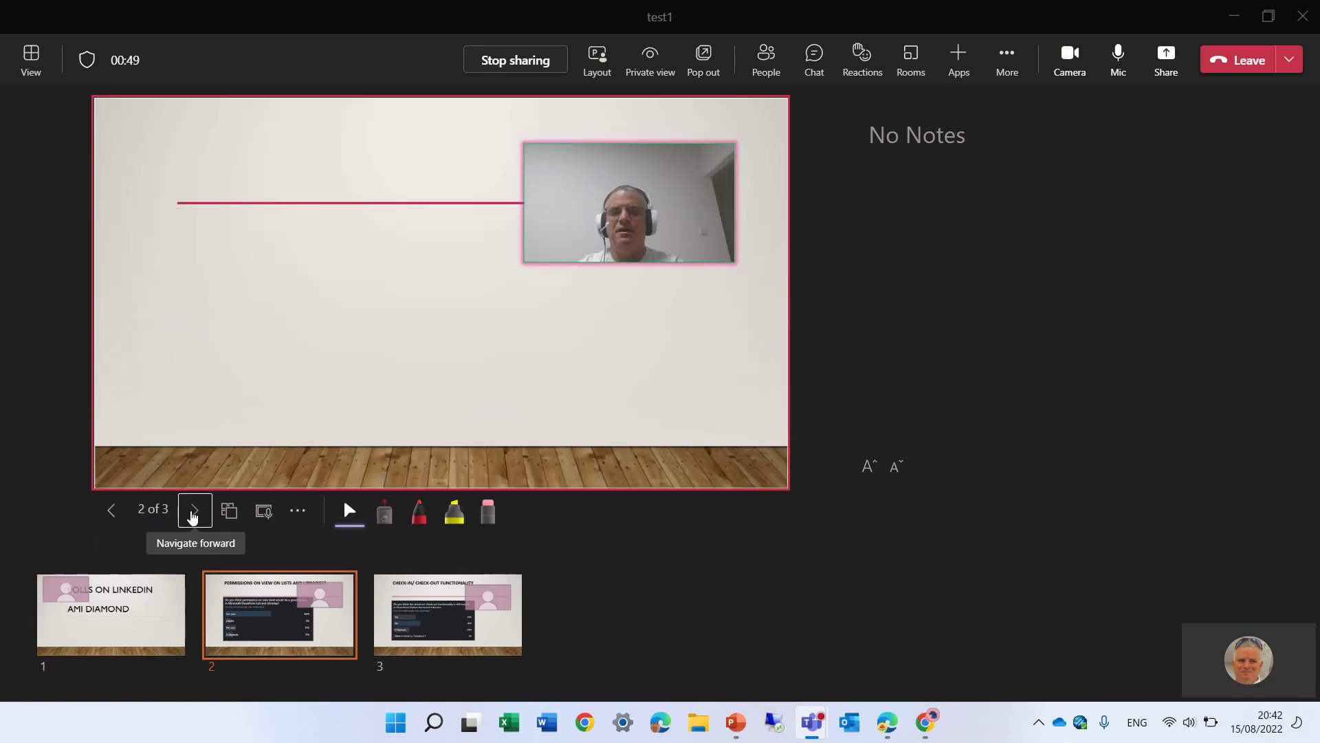